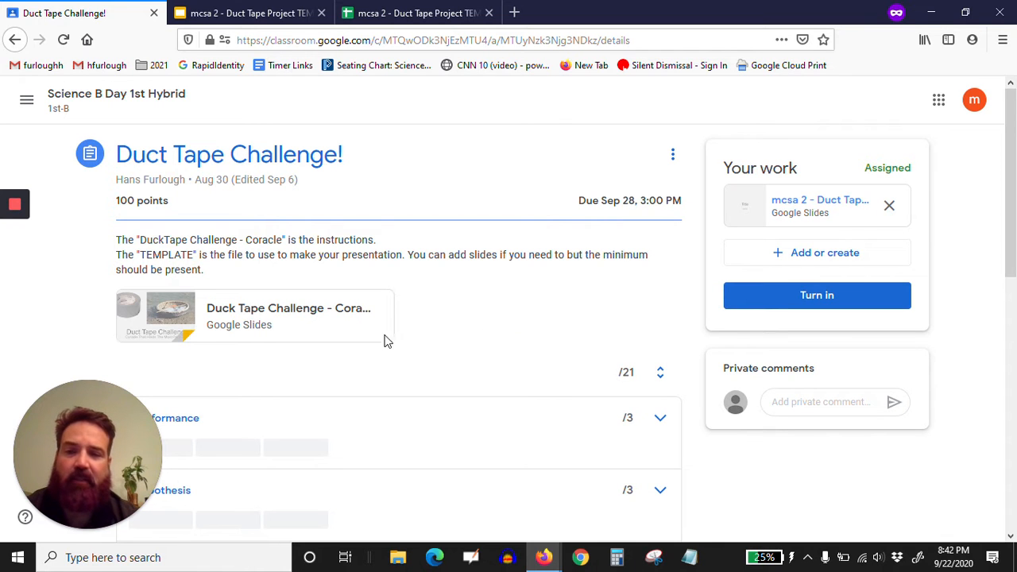
- Open the Duct Tape Project TEMPLATE slides attached to the Duct Tape Challenge assignment and close the extra browser tabs
scroll(378, 334, "down", 3)
scroll(379, 340, "up", 3)
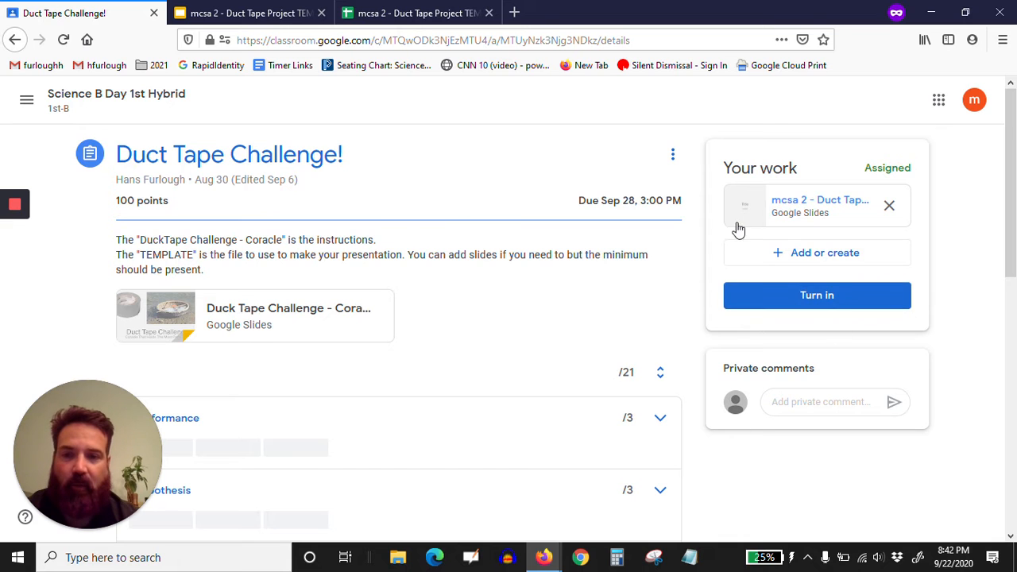
scroll(564, 353, "down", 6)
scroll(548, 366, "up", 6)
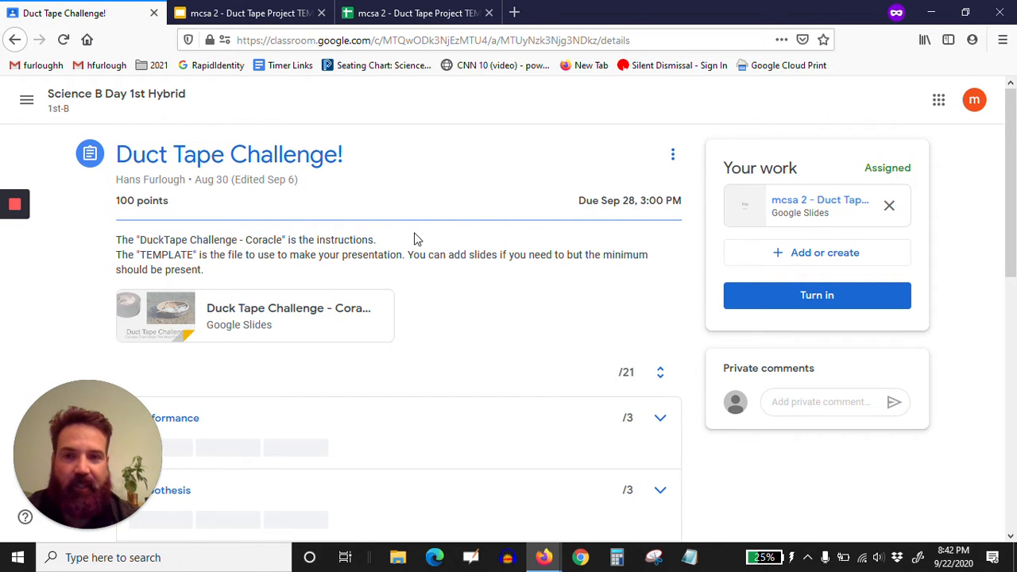
left_click(809, 213)
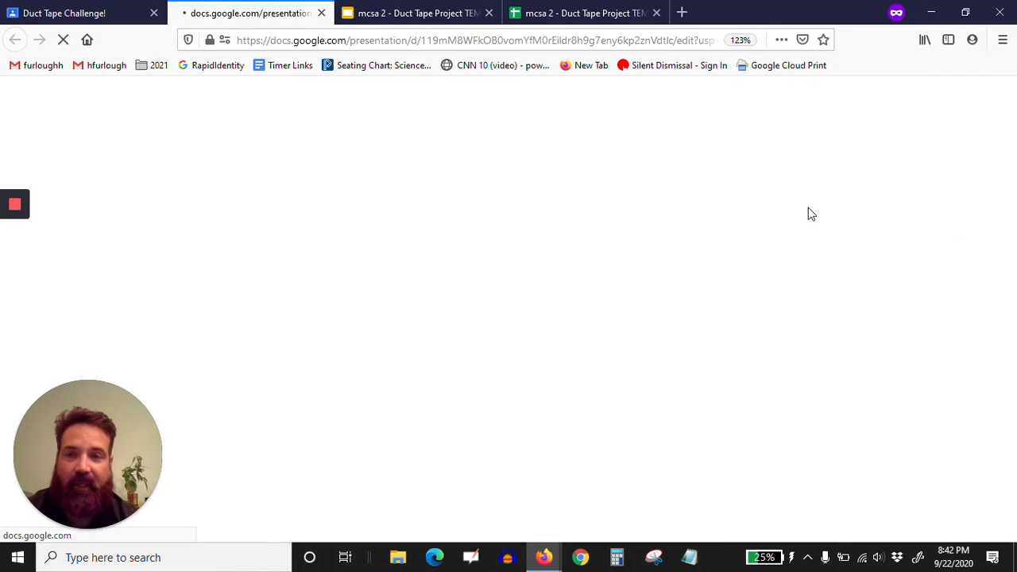
left_click(489, 13)
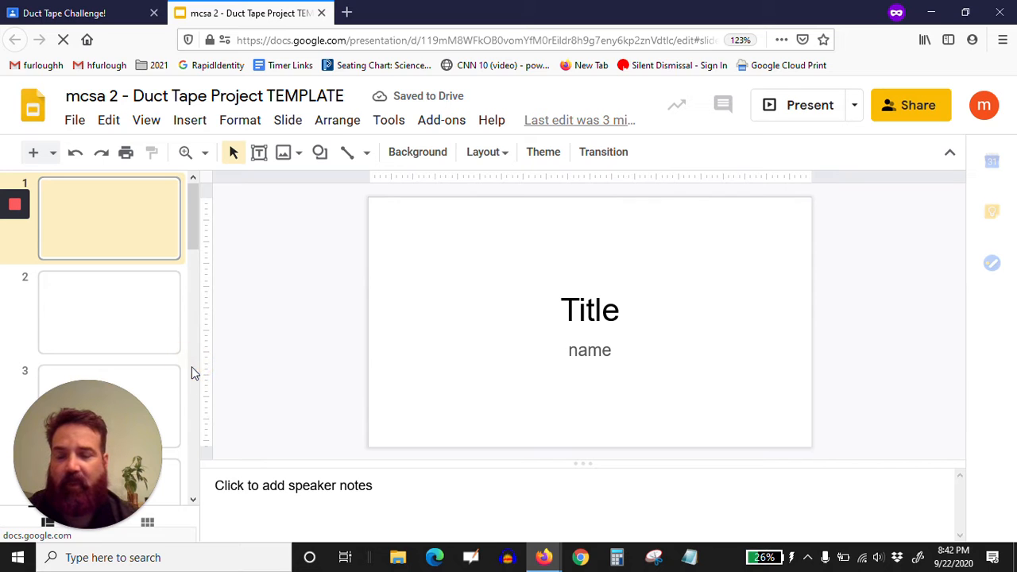
- Go past the Procedure slide of the presentation and bring up the Data slide
scroll(192, 366, "down", 4)
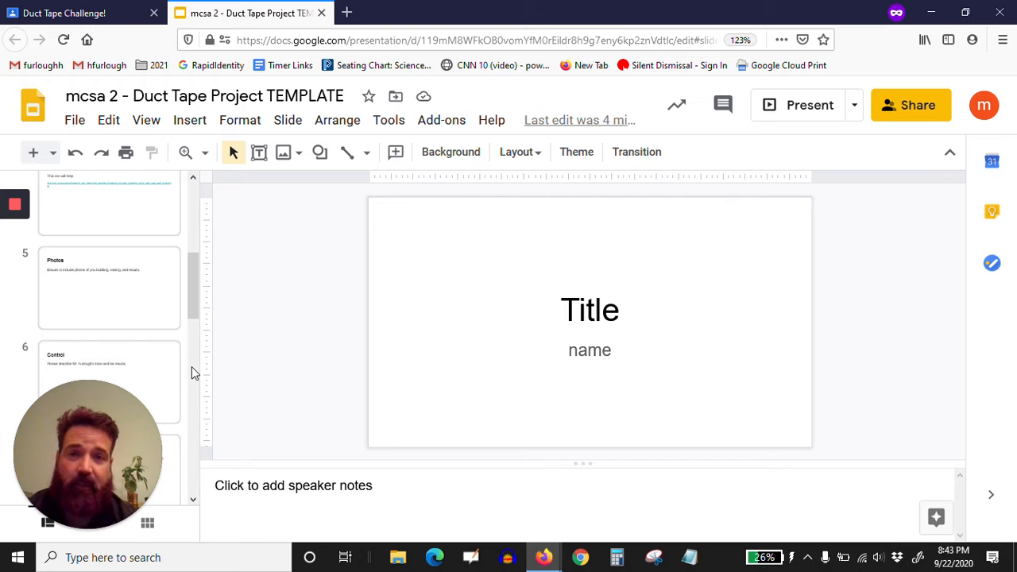
left_click_drag(188, 285, 186, 415)
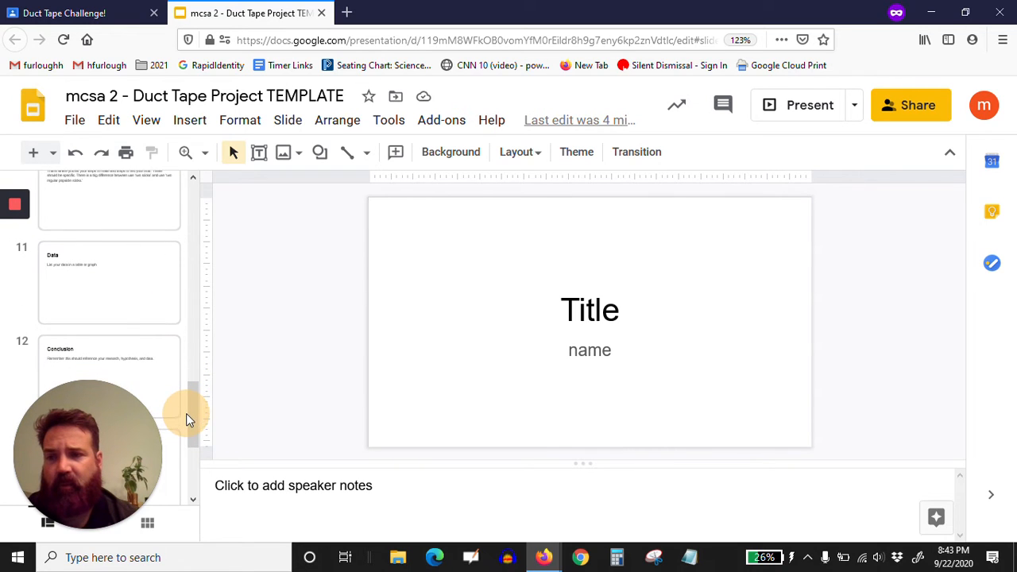
left_click(111, 299)
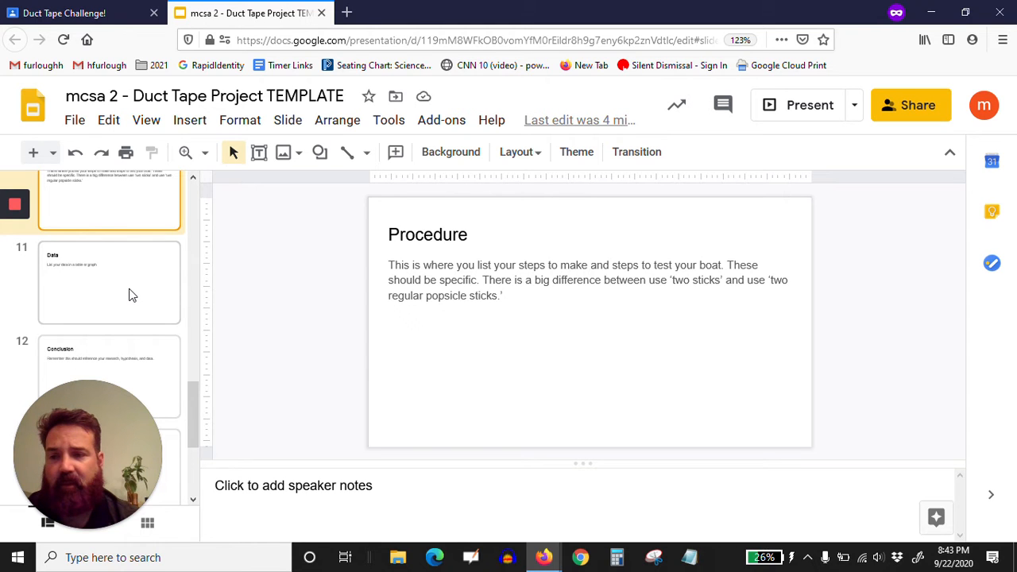
left_click(131, 295)
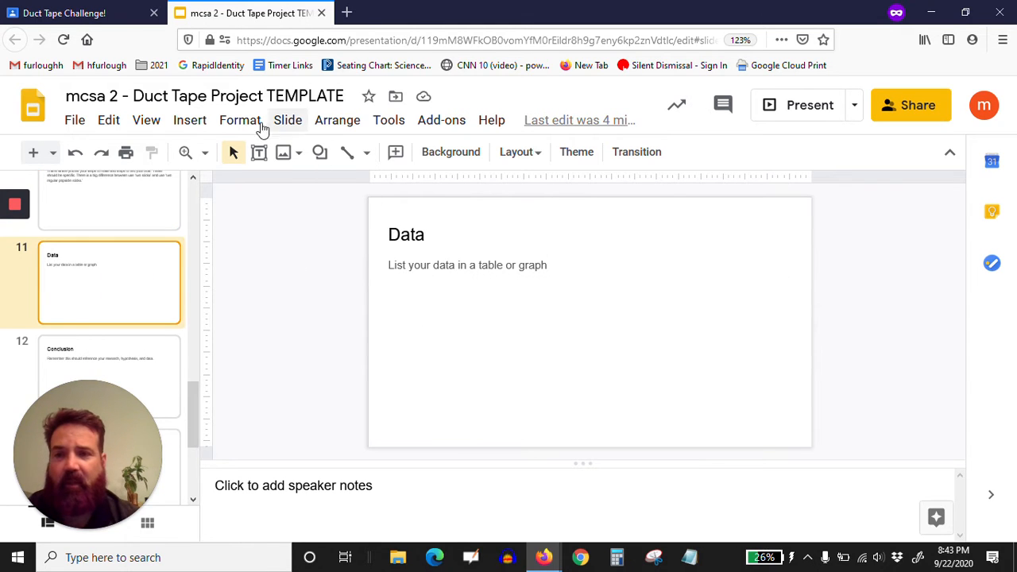
- Insert a table with two columns and four rows on the Data slide
left_click(193, 124)
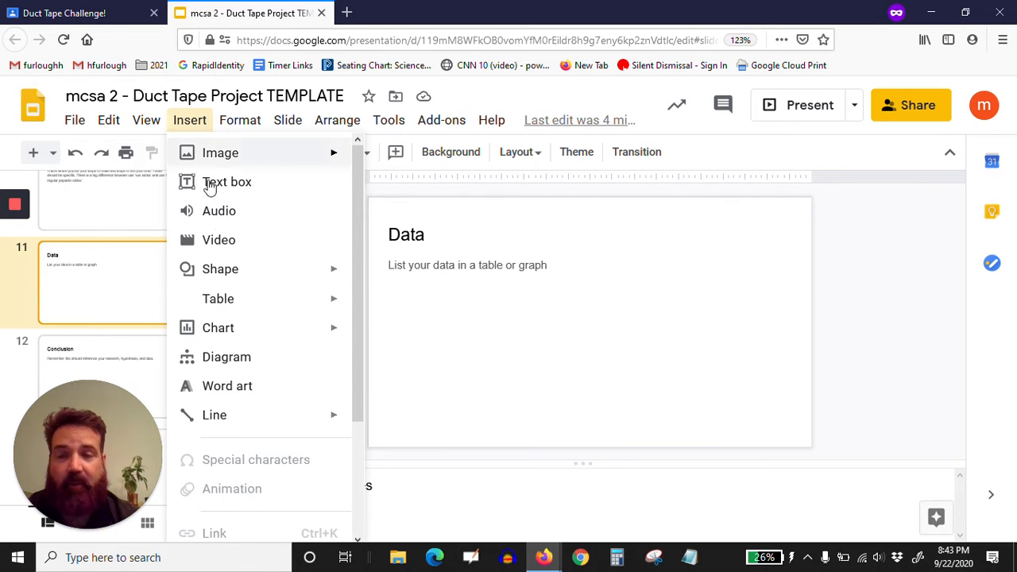
mouse_move(229, 298)
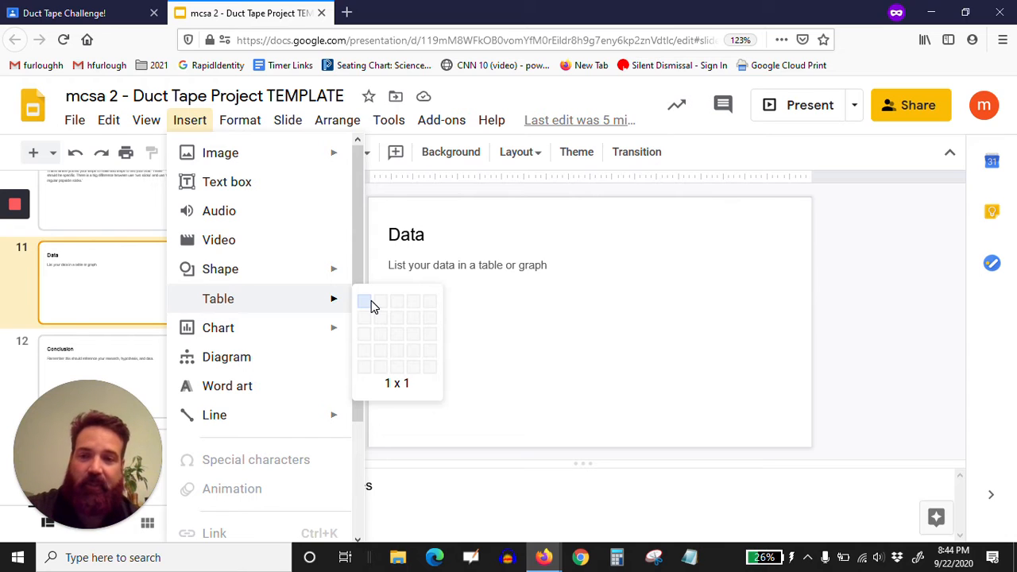
left_click(381, 357)
left_click(436, 301)
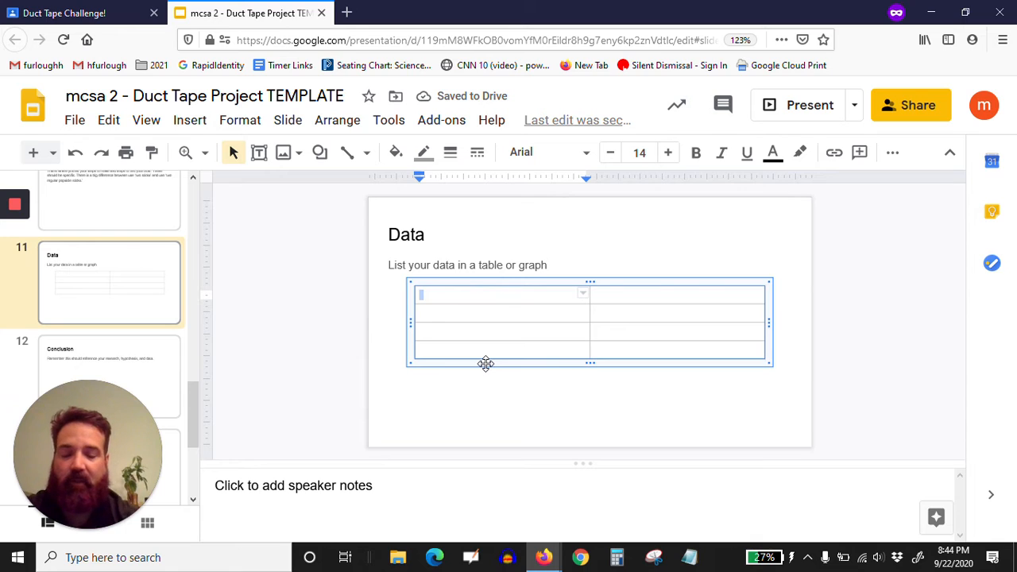
- Enter the column headings "Boat" and "Washer Held" in the table's first row
type("Boat")
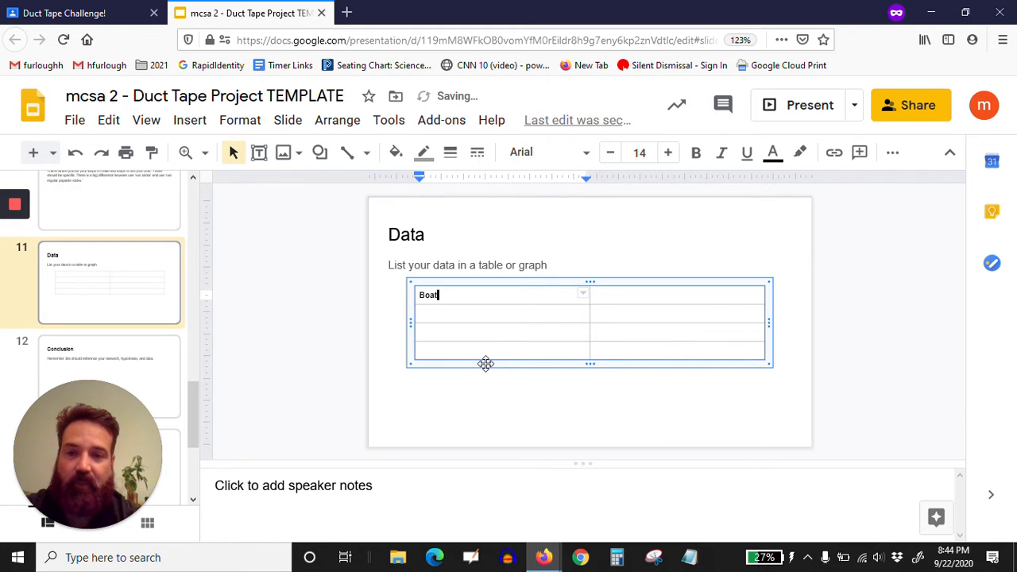
key("Tab")
type("W")
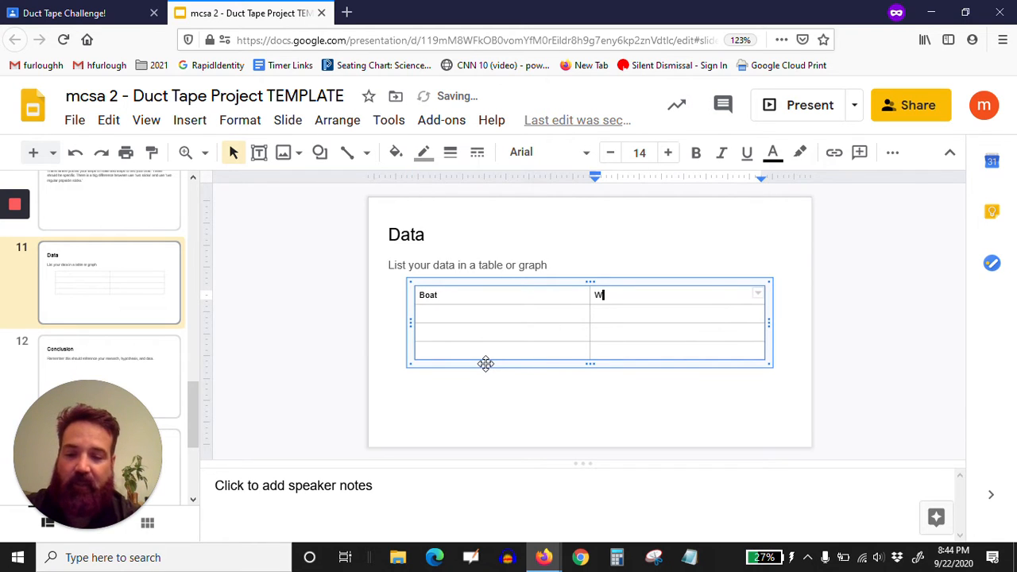
type("asher Held")
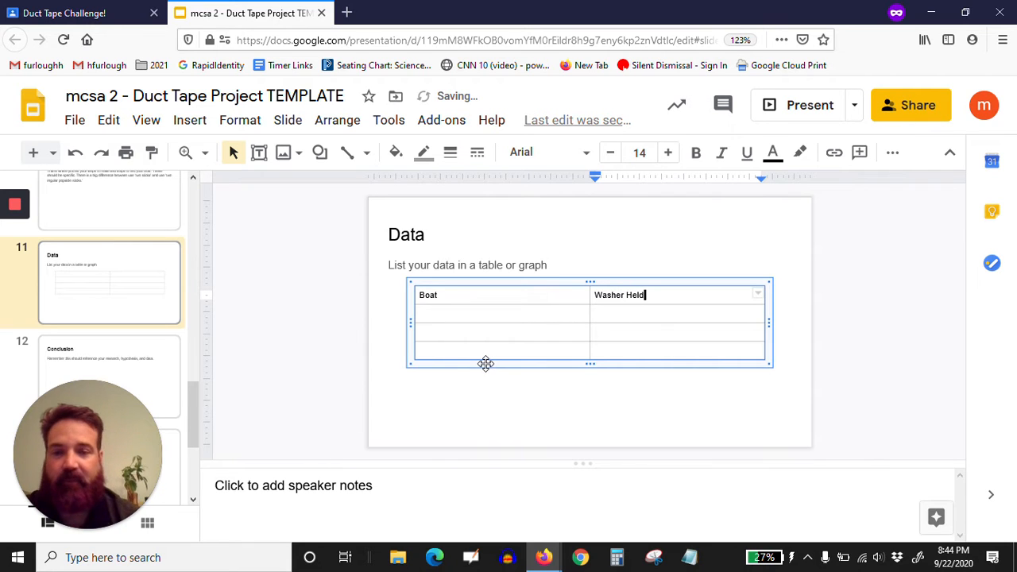
- Label the table's second row with the teacher's surname followed by "(control)"
left_click(487, 314)
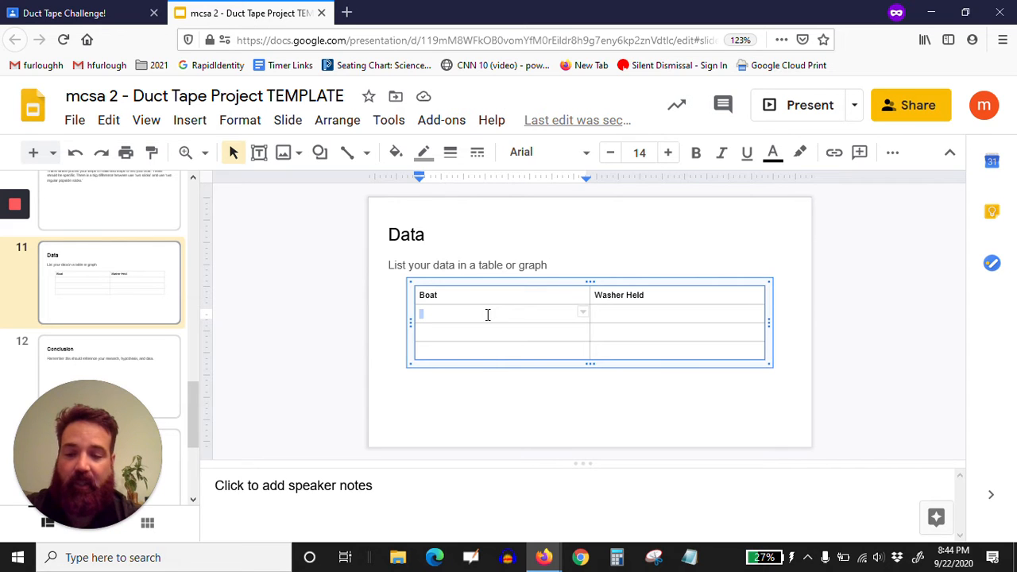
type("Furlough(")
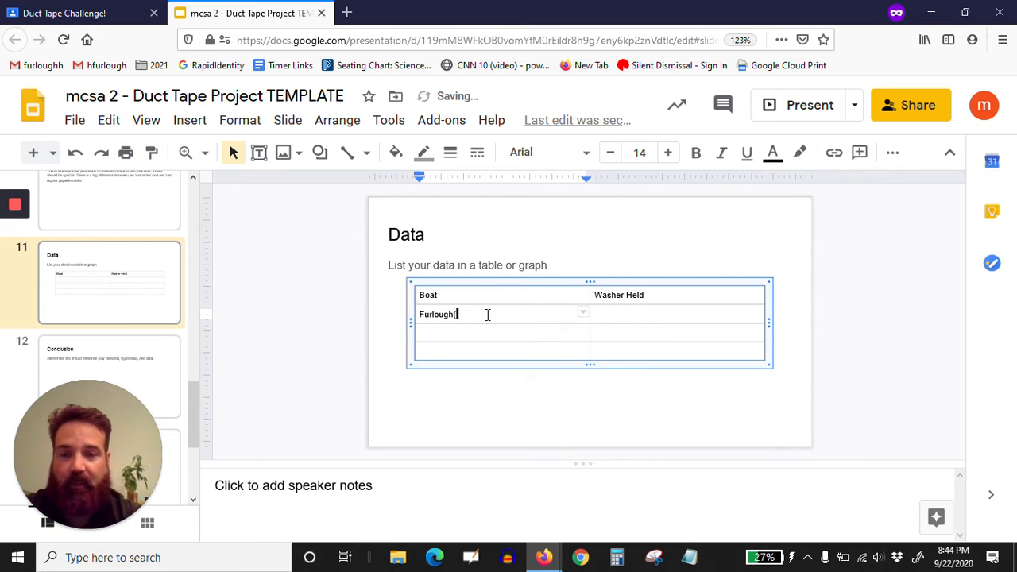
key("BackSpace")
type("(")
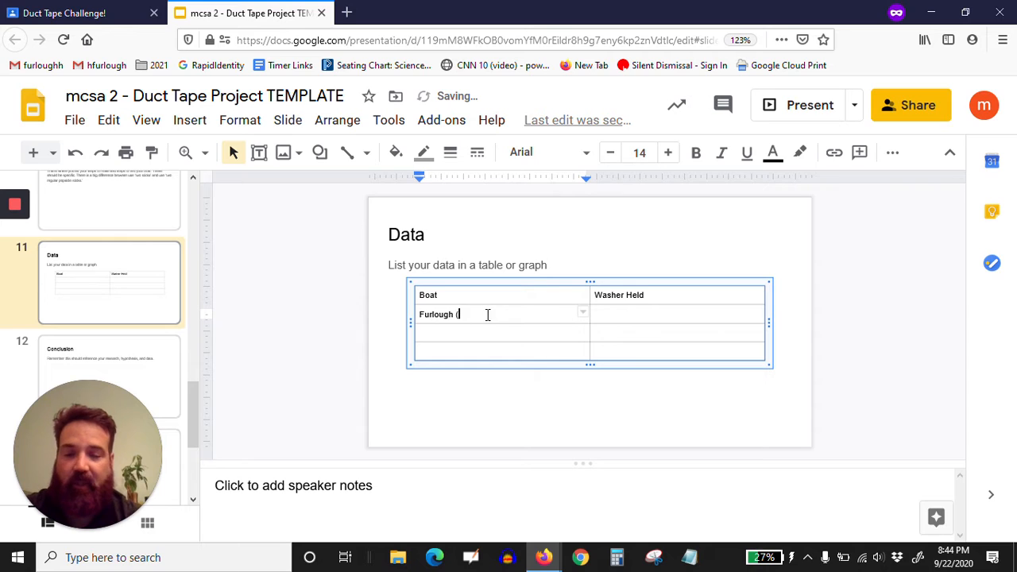
type("control)")
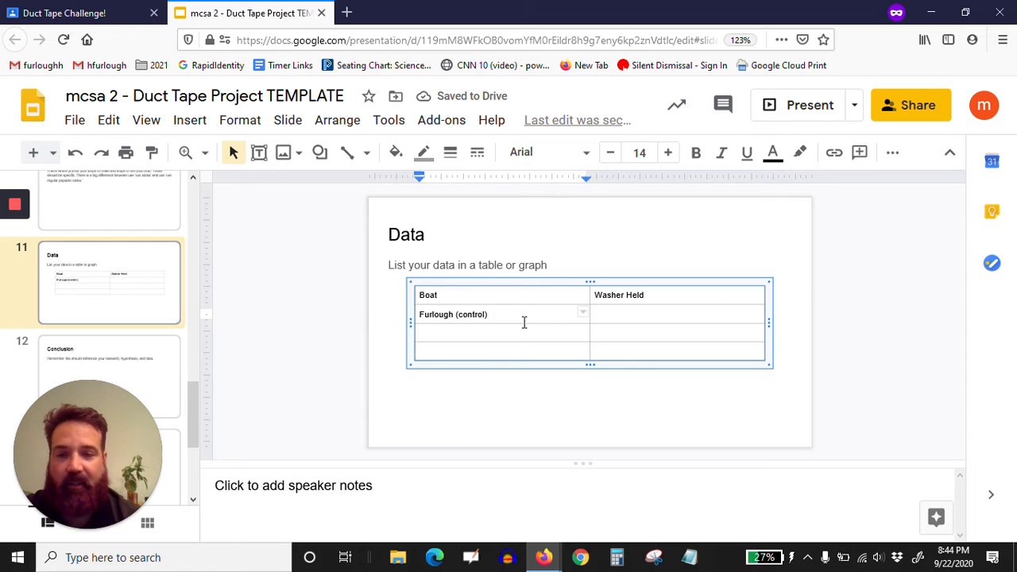
left_click(631, 321)
left_click(565, 335)
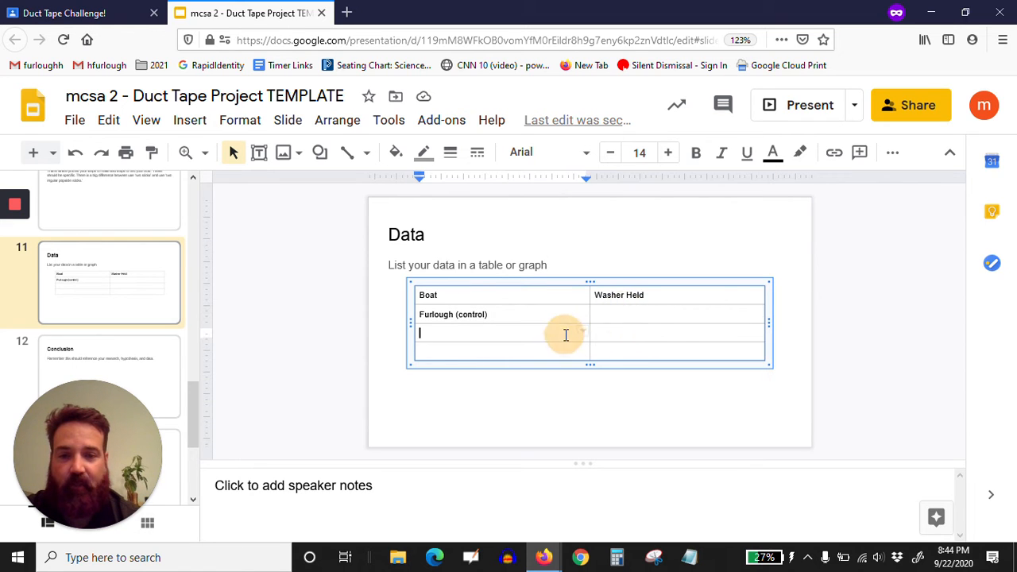
key("Tab")
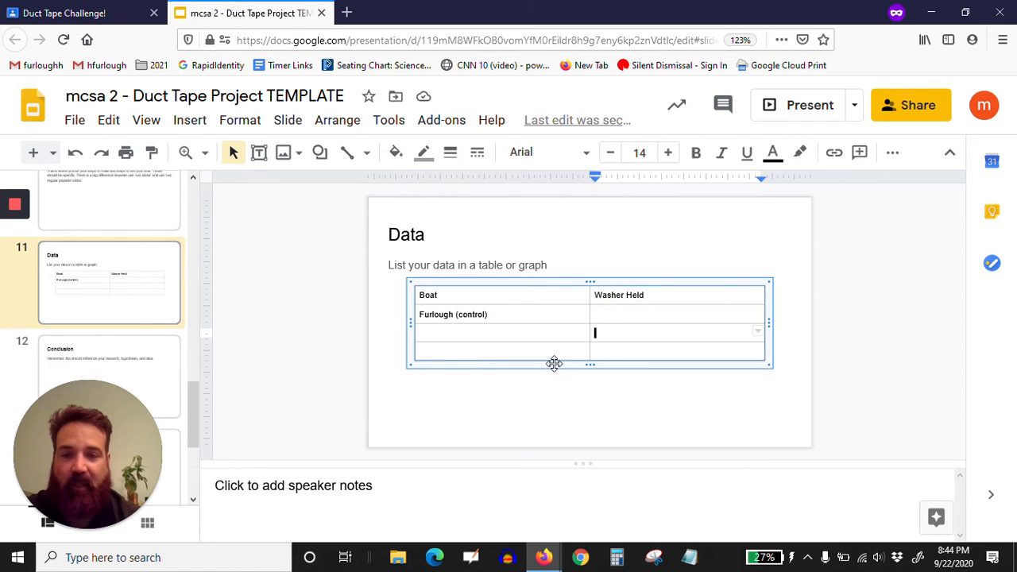
left_click(522, 312)
key("Tab")
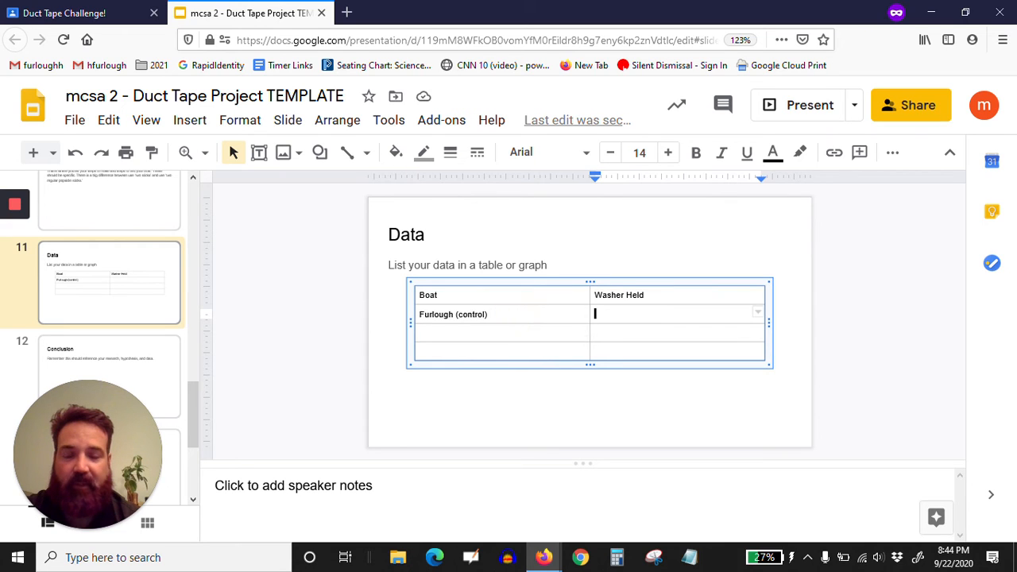
key("Tab")
key("Tab")
key("Tab")
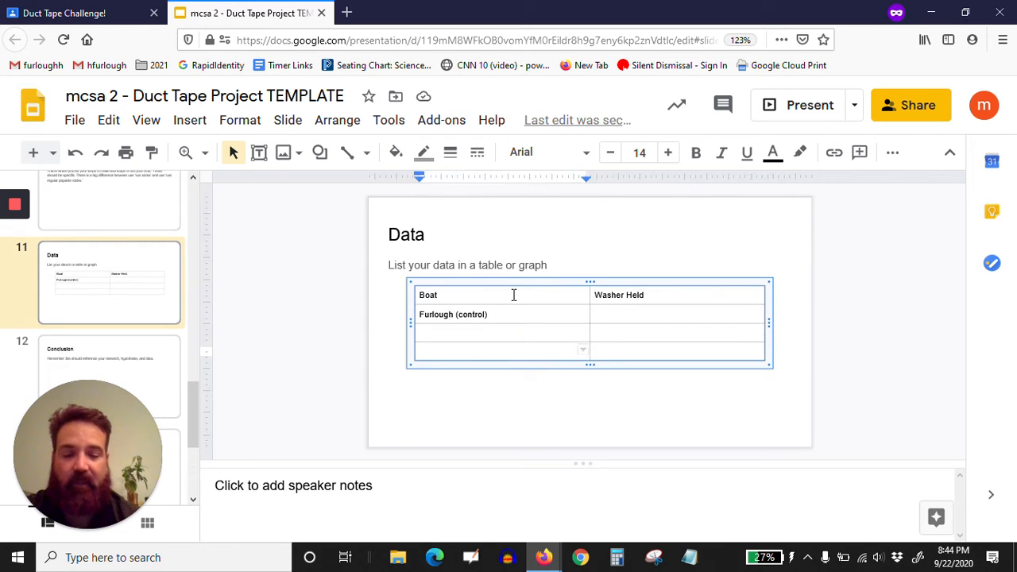
key("Up")
key("Tab")
key("Up")
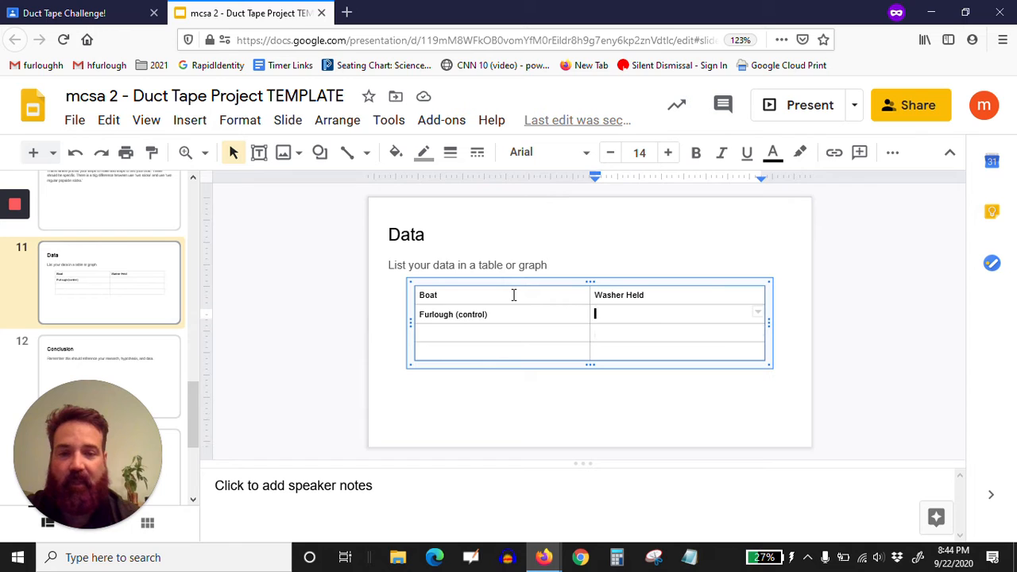
- Label the third row "Class Average" and the fourth row with the student's first name followed by "Boat"
key("Left")
key("Down")
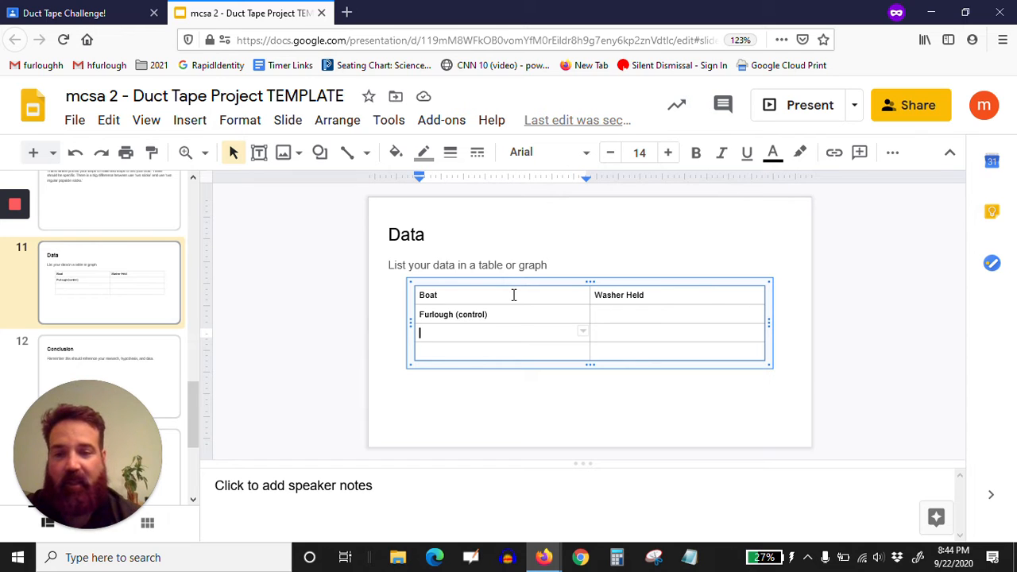
type("C")
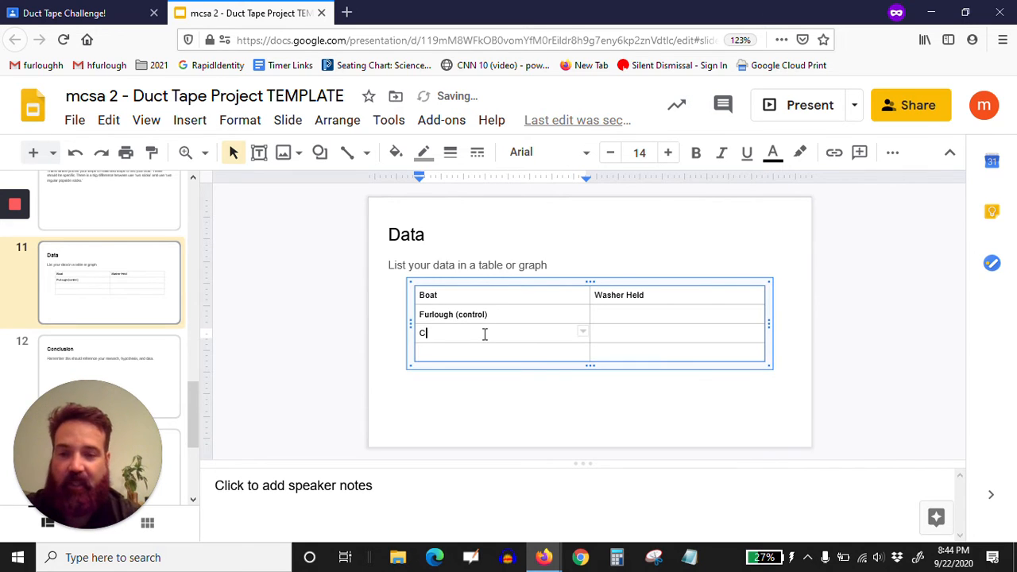
type("lass Average")
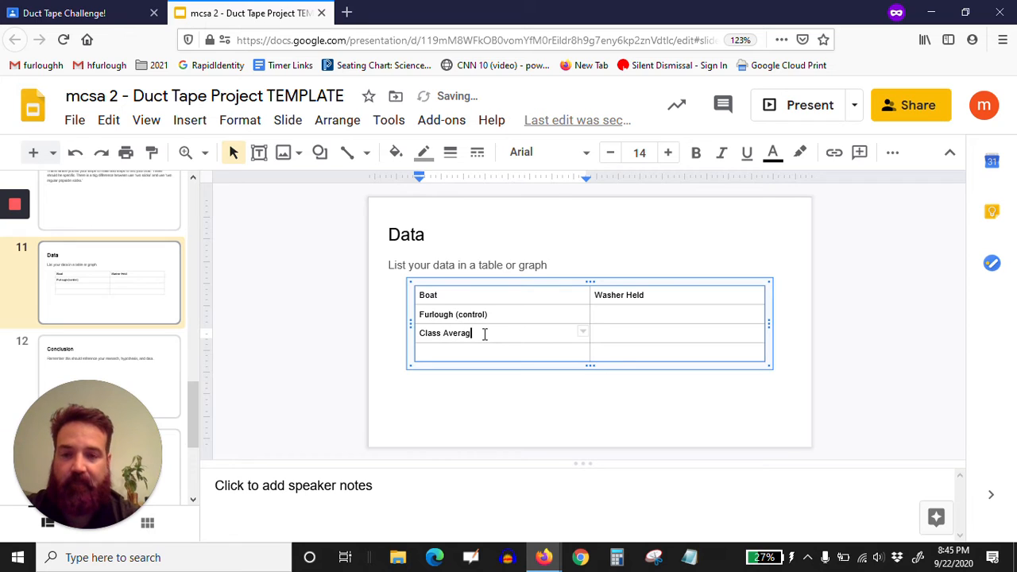
left_click(509, 356)
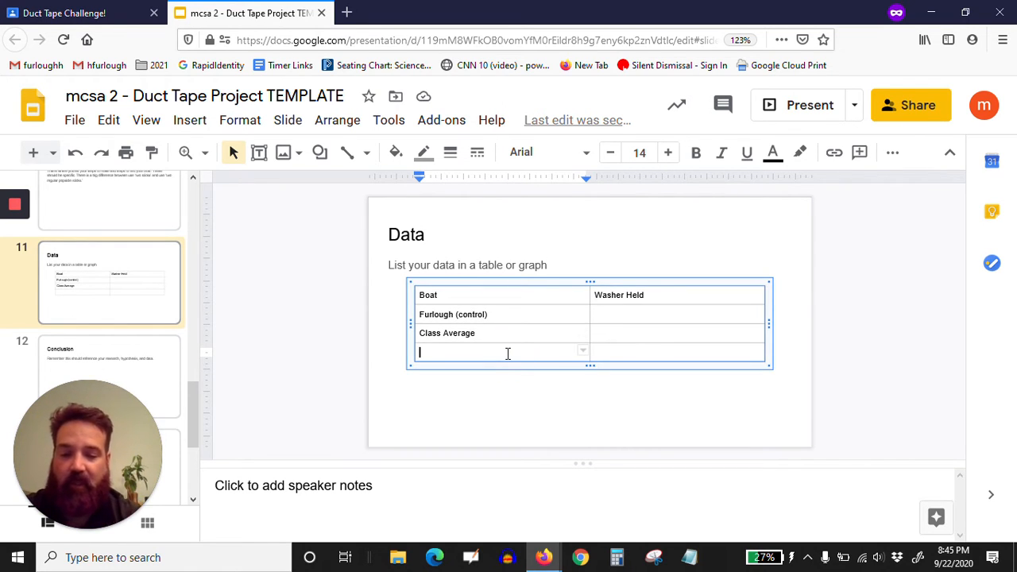
type("Billy")
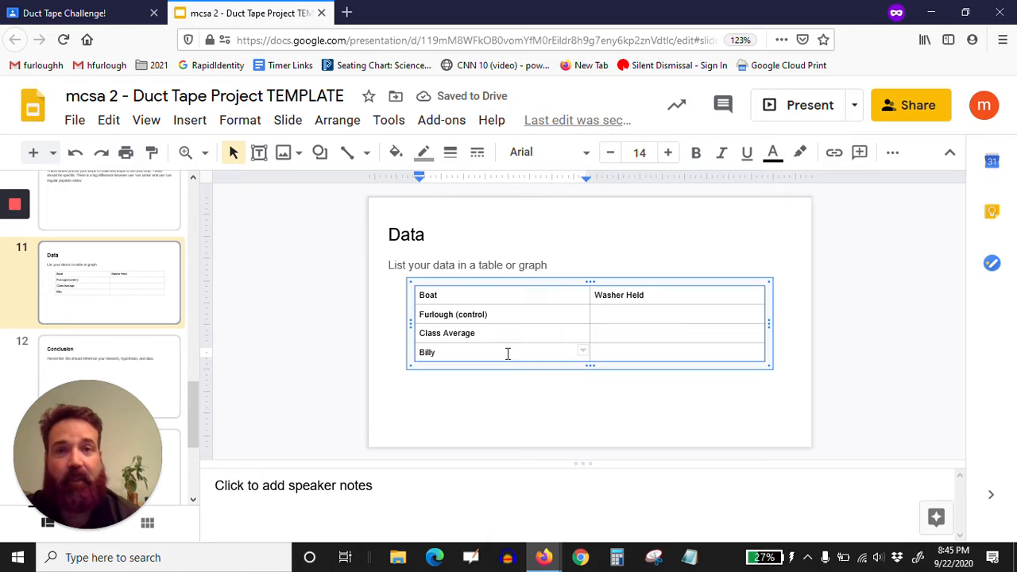
type(" Boat")
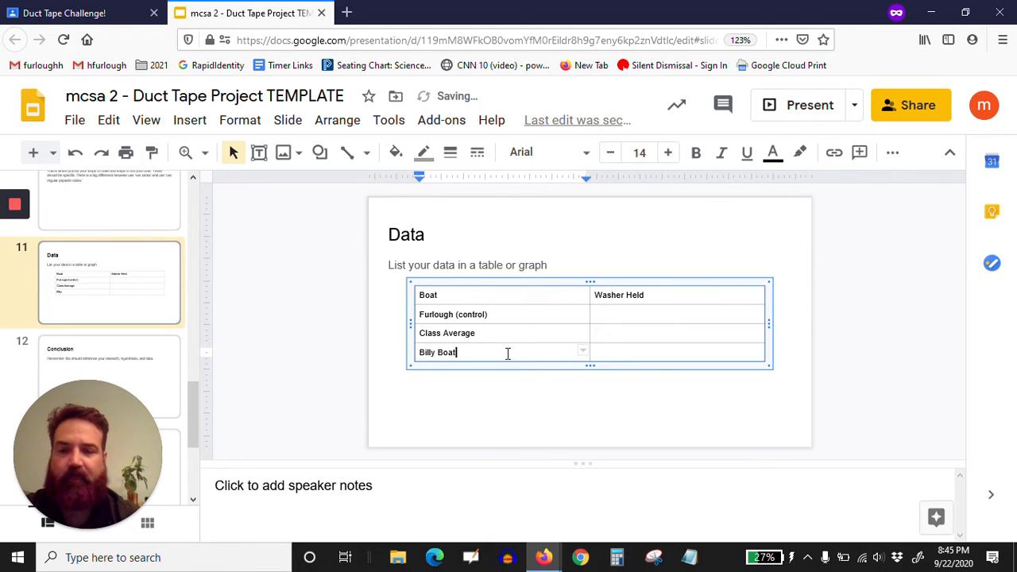
- Fill the Washer Held column with 34 for the control boat, 34.8 for Class Average and 47 for the student's boat
left_click(633, 313)
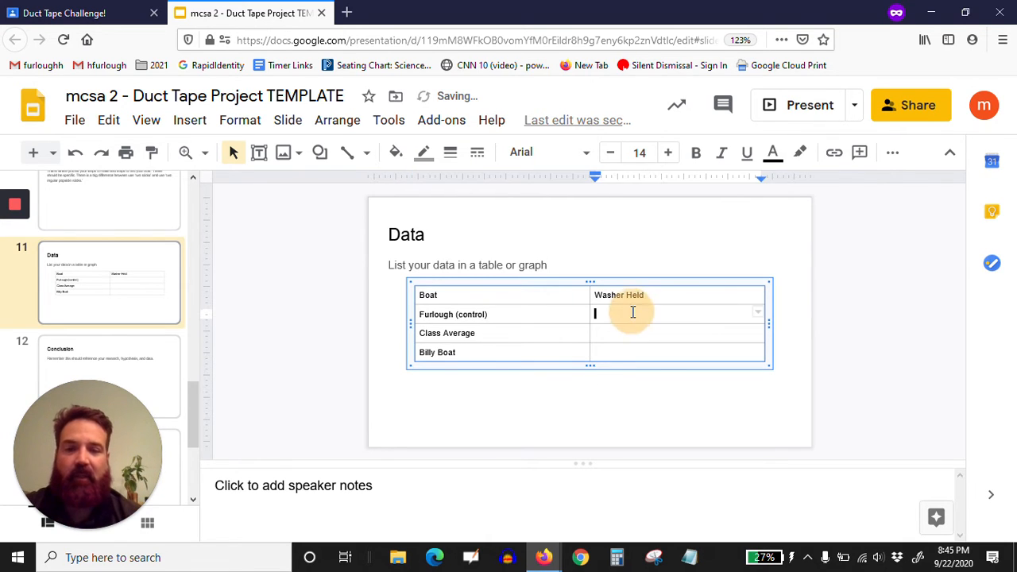
type("34")
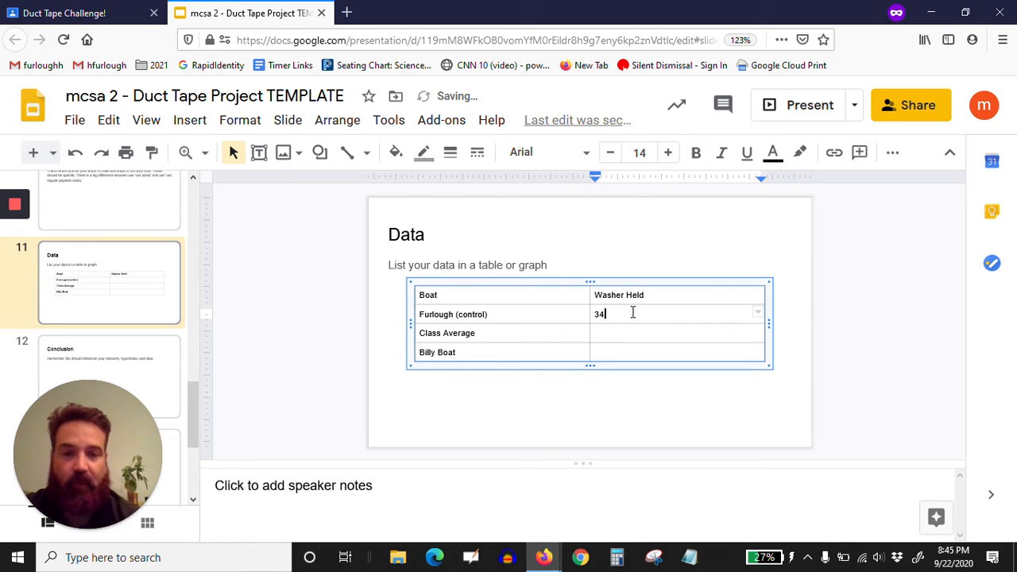
key("Tab")
key("Tab")
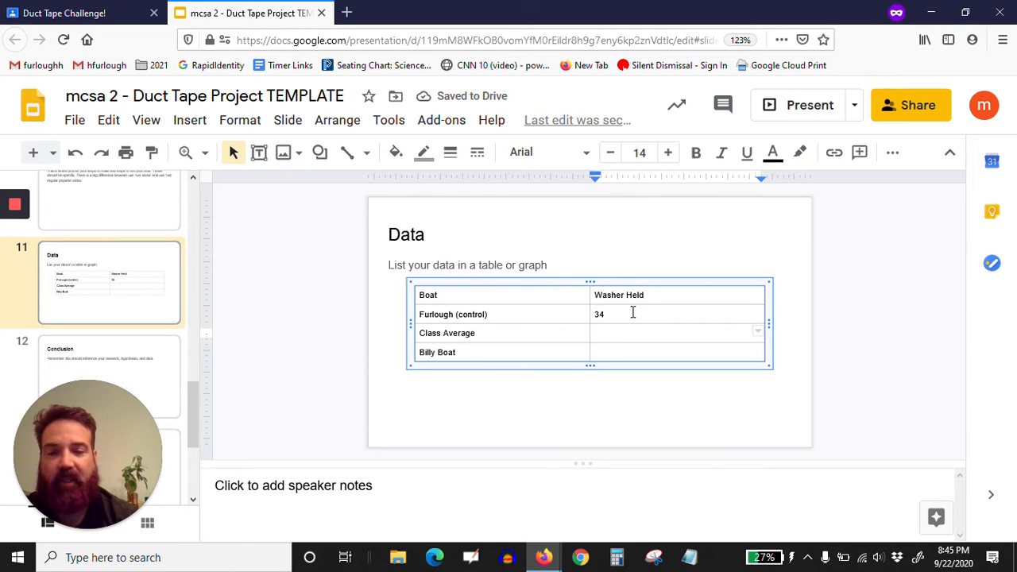
type("34.8")
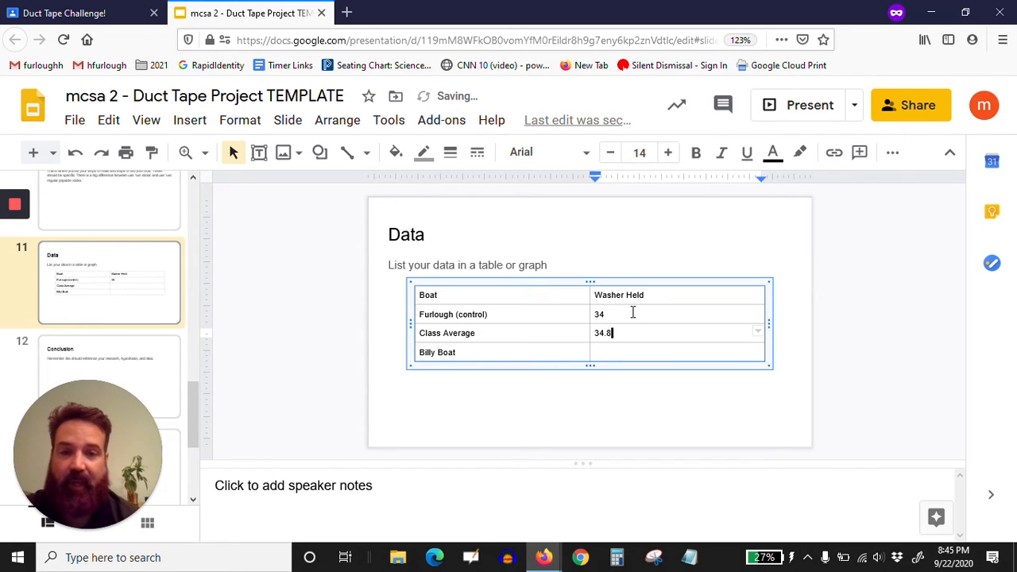
key("Tab")
key("Tab")
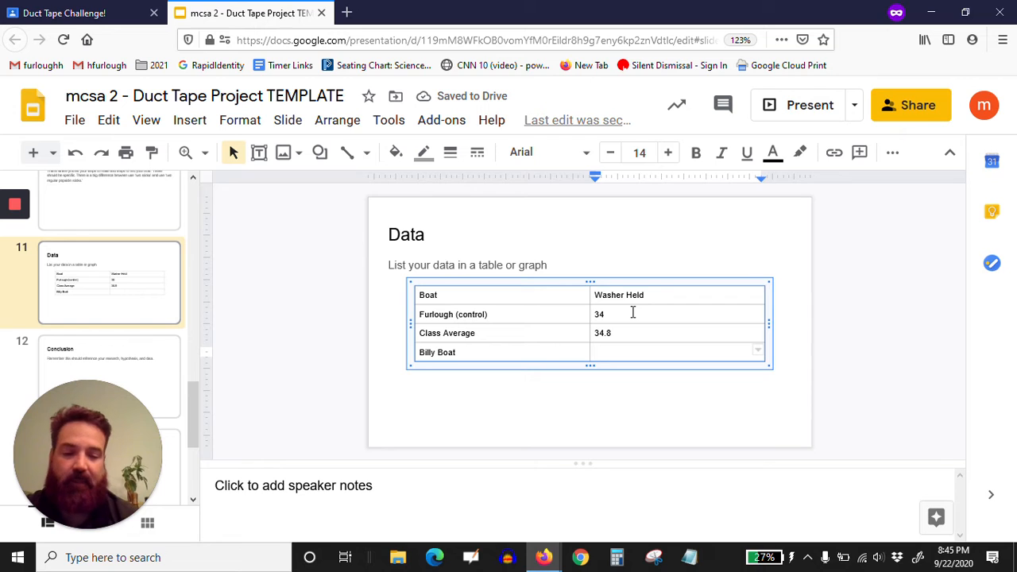
type("47")
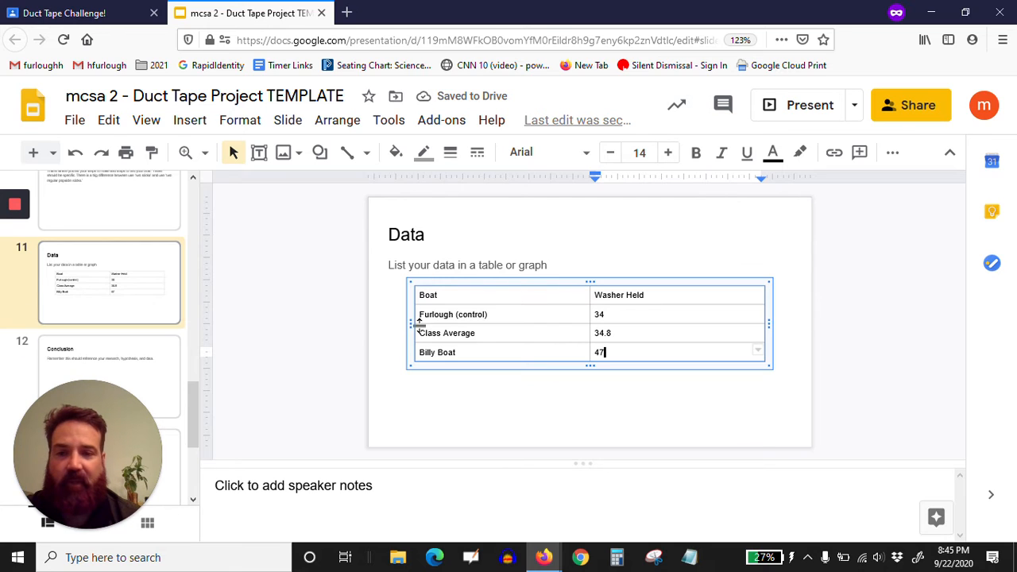
- Enlarge the boat results table by widening it on both sides and stretching its height down toward the slide's lower edge
left_click_drag(410, 324, 399, 322)
left_click_drag(395, 323, 386, 322)
left_click_drag(767, 321, 792, 322)
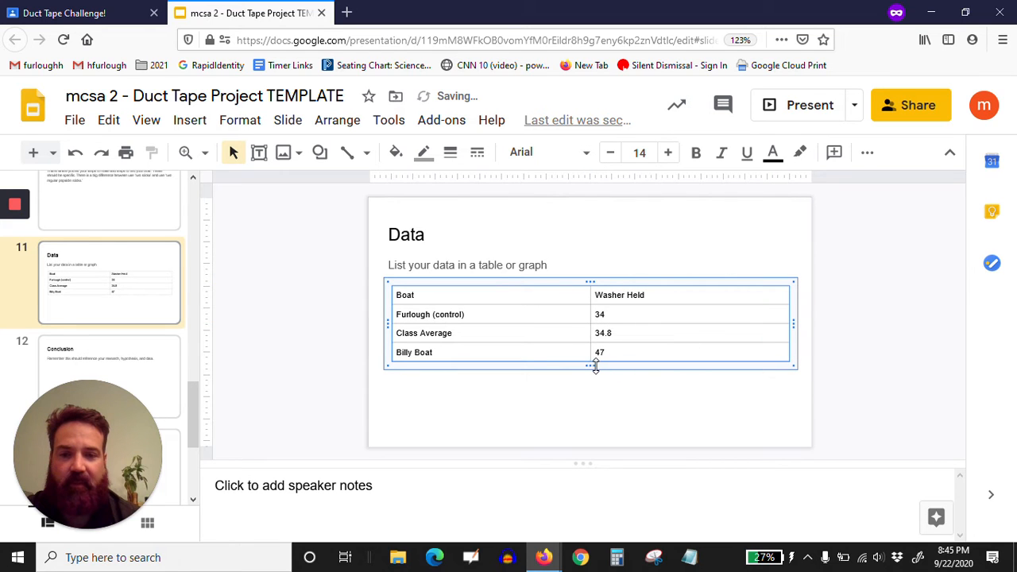
left_click_drag(595, 367, 595, 429)
mouse_move(14, 237)
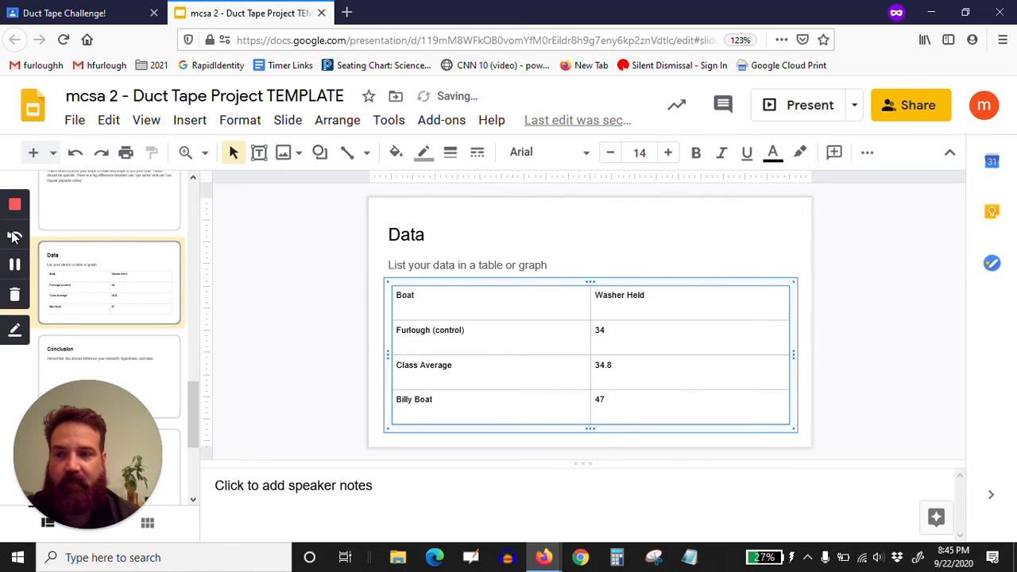
left_click(20, 268)
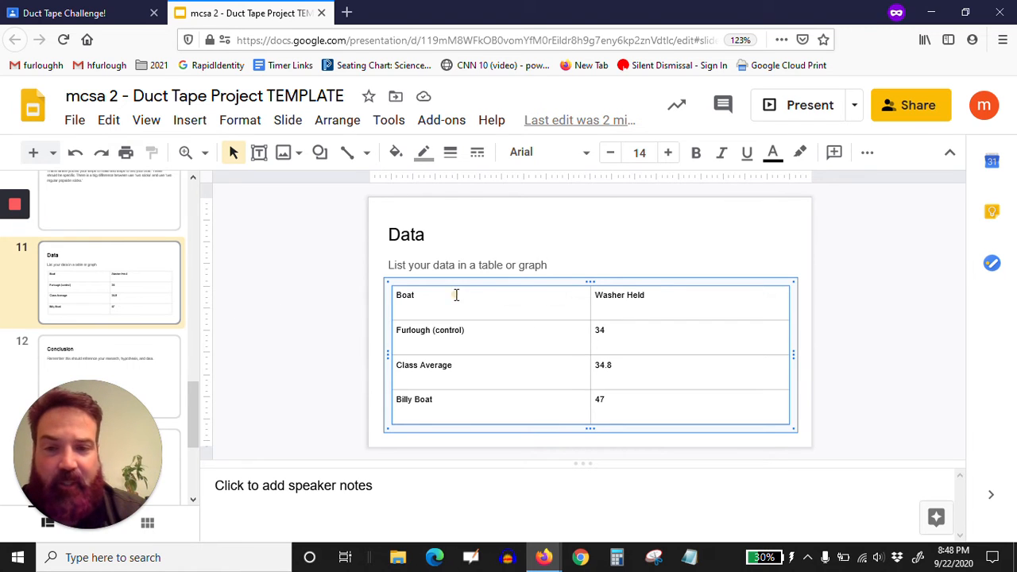
- Set the font size of all text in the results table to 30
left_click_drag(456, 295, 649, 402)
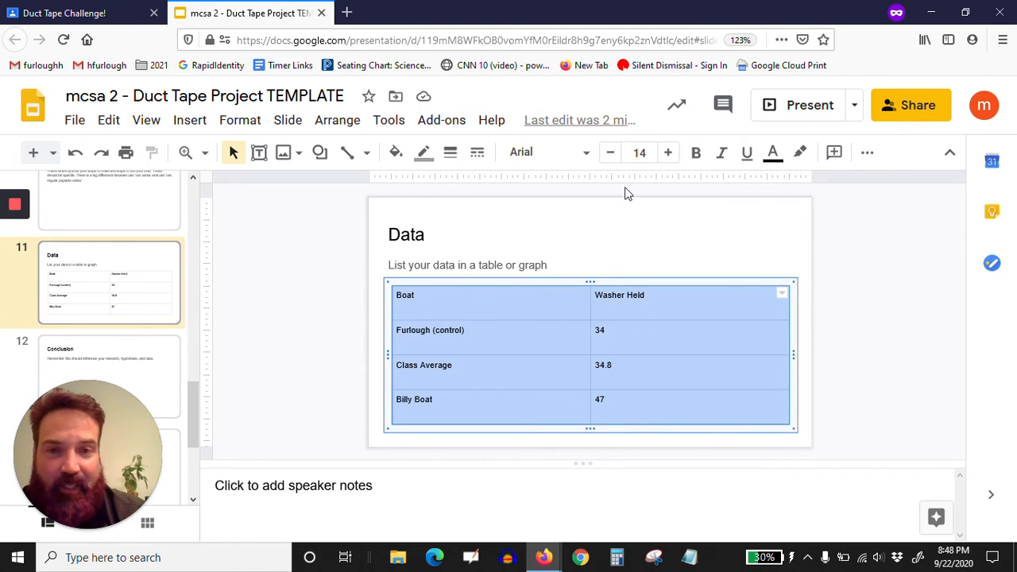
left_click(672, 159)
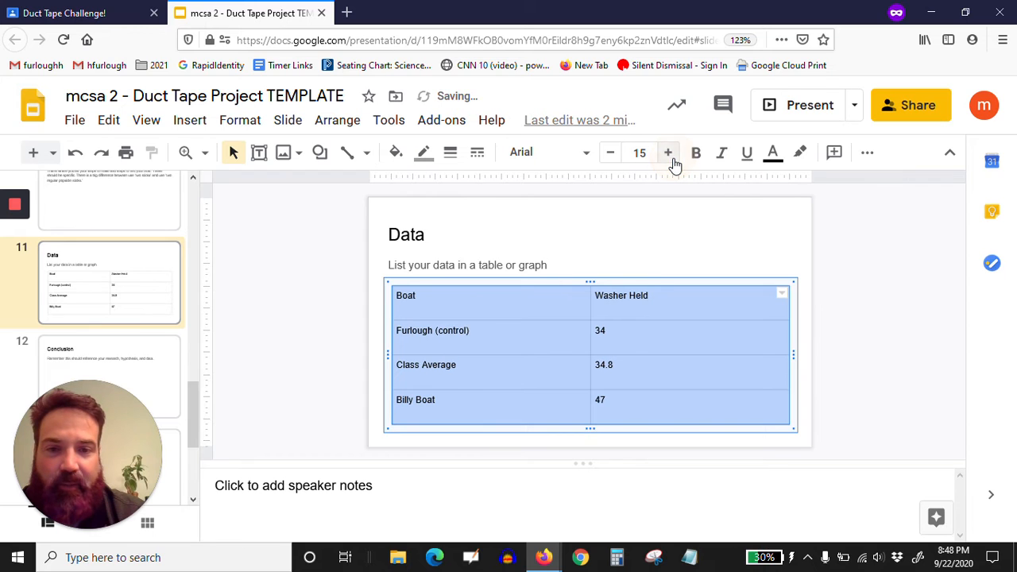
left_click(673, 163)
left_click(674, 162)
left_click(674, 163)
left_click(674, 163)
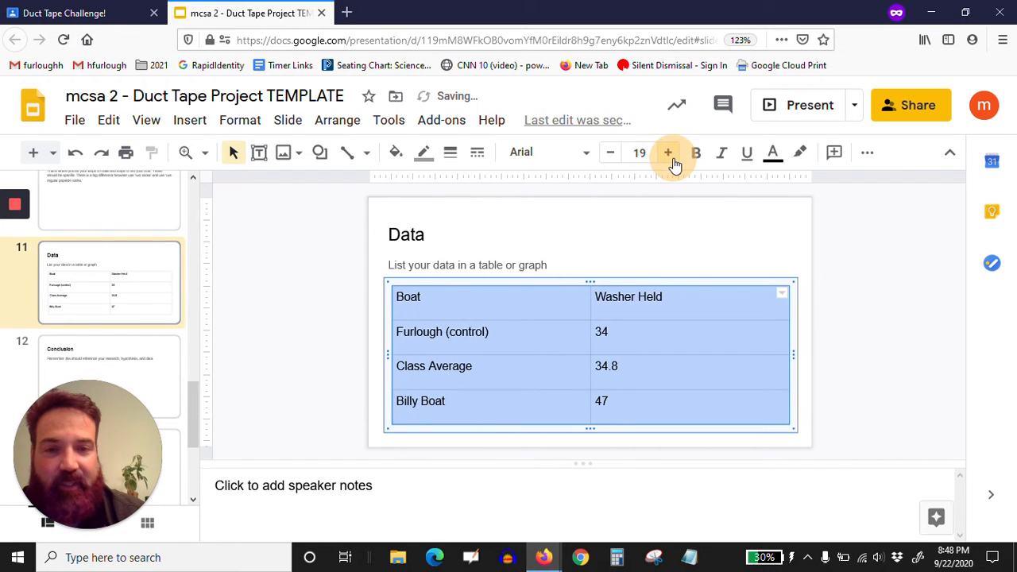
left_click(673, 163)
left_click(674, 162)
left_click(673, 163)
left_click(673, 163)
left_click(673, 163)
left_click(639, 152)
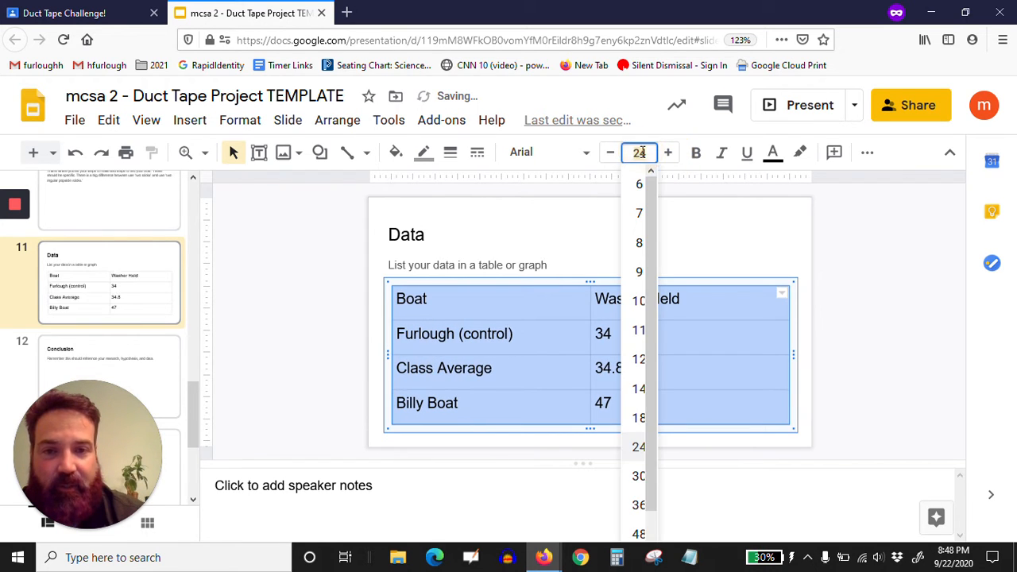
left_click(642, 153)
left_click(643, 152)
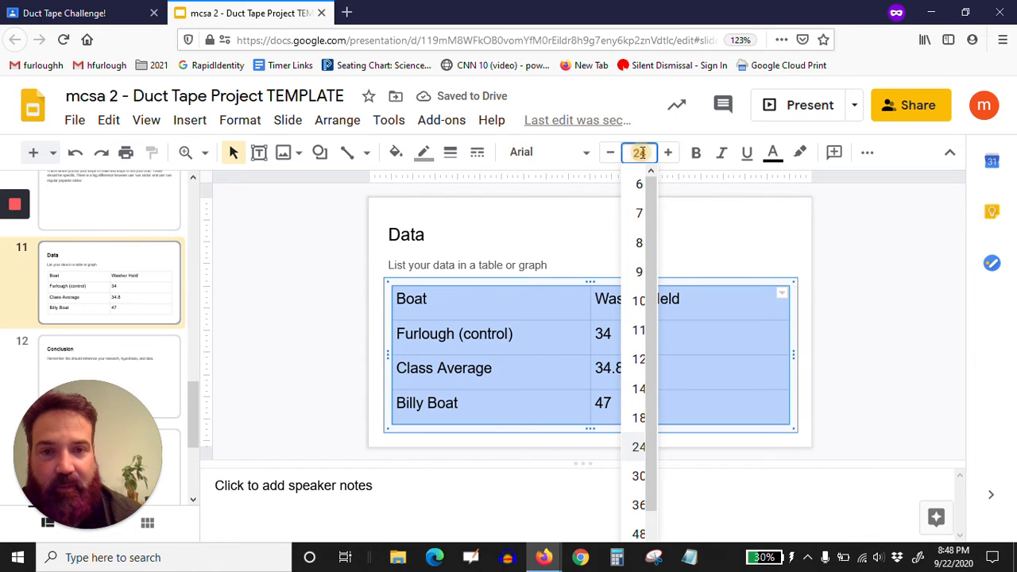
left_click_drag(649, 156, 615, 149)
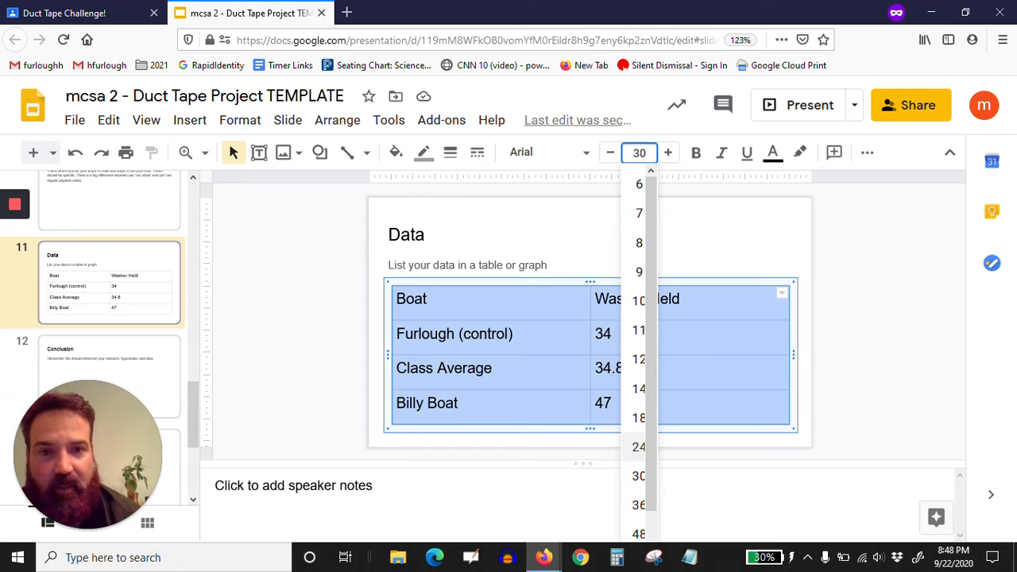
key("Return")
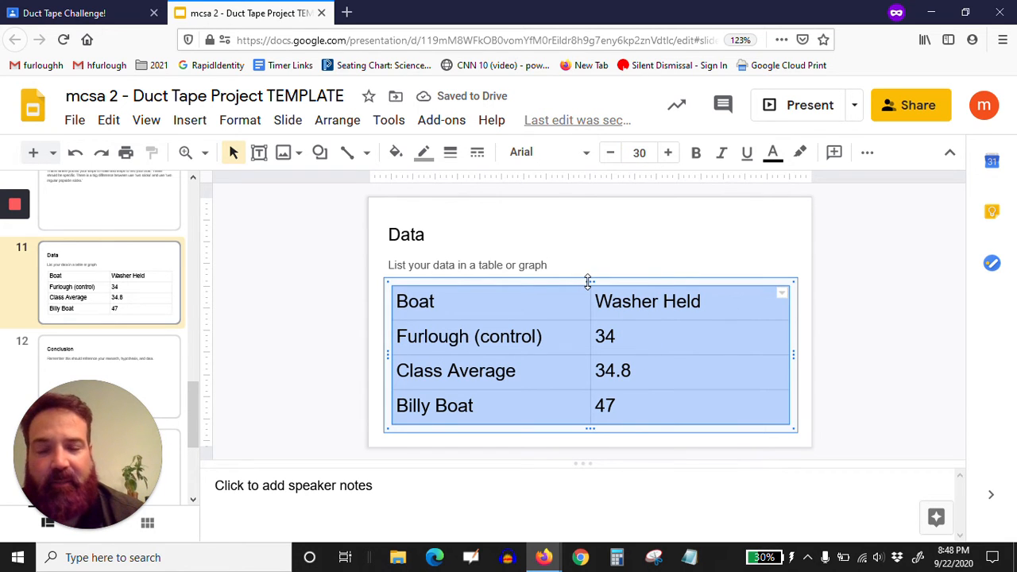
- Make the table's "Boat" and "Washer Held" header row bold and centre its text horizontally
left_click_drag(528, 305, 615, 300)
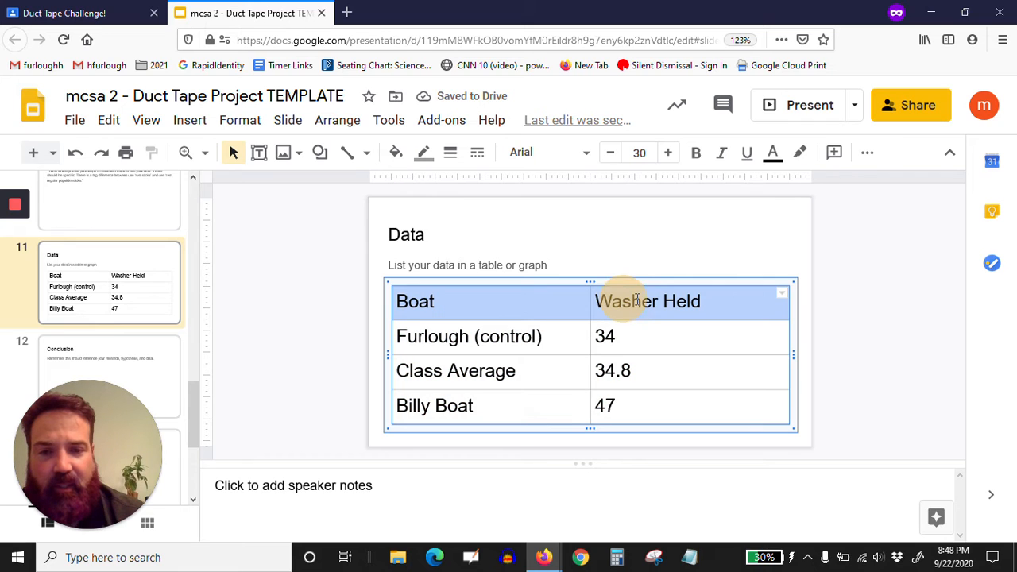
left_click(706, 162)
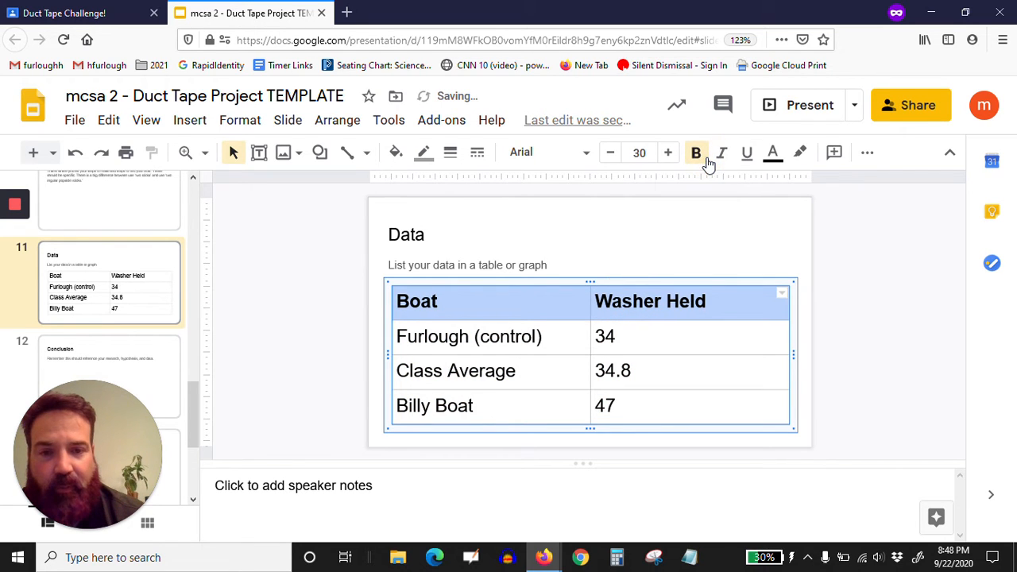
left_click(866, 151)
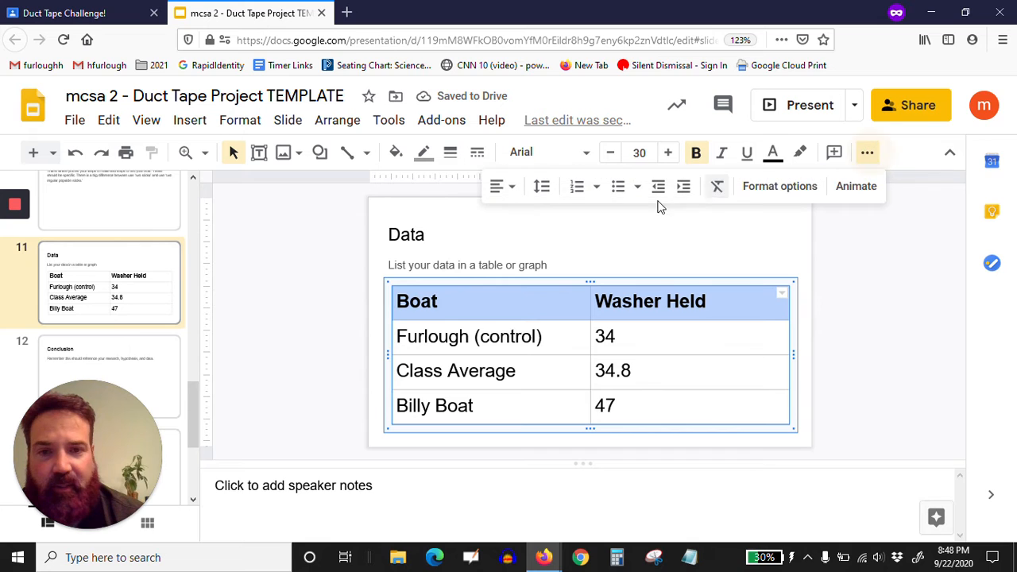
left_click(745, 42)
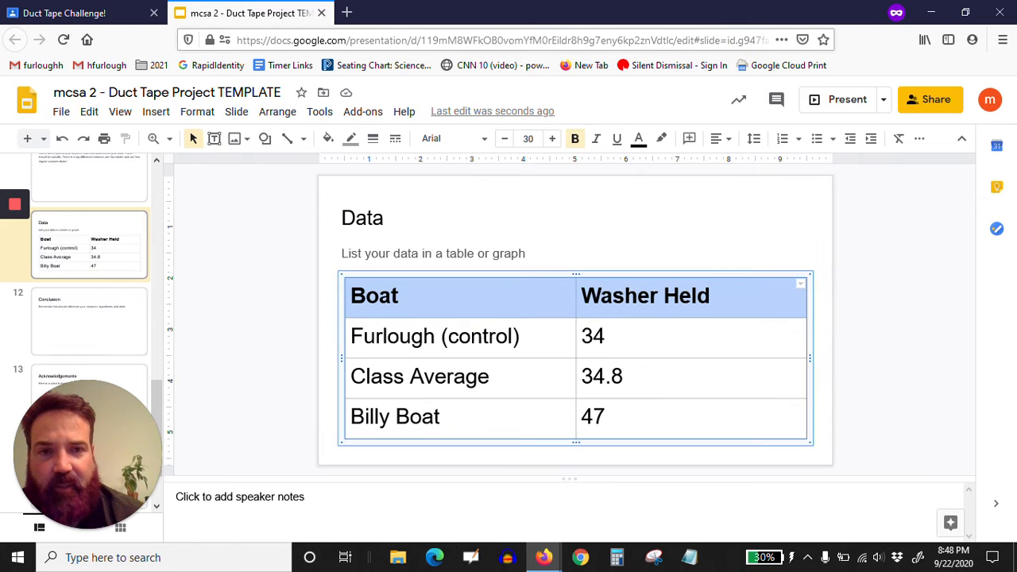
left_click(718, 138)
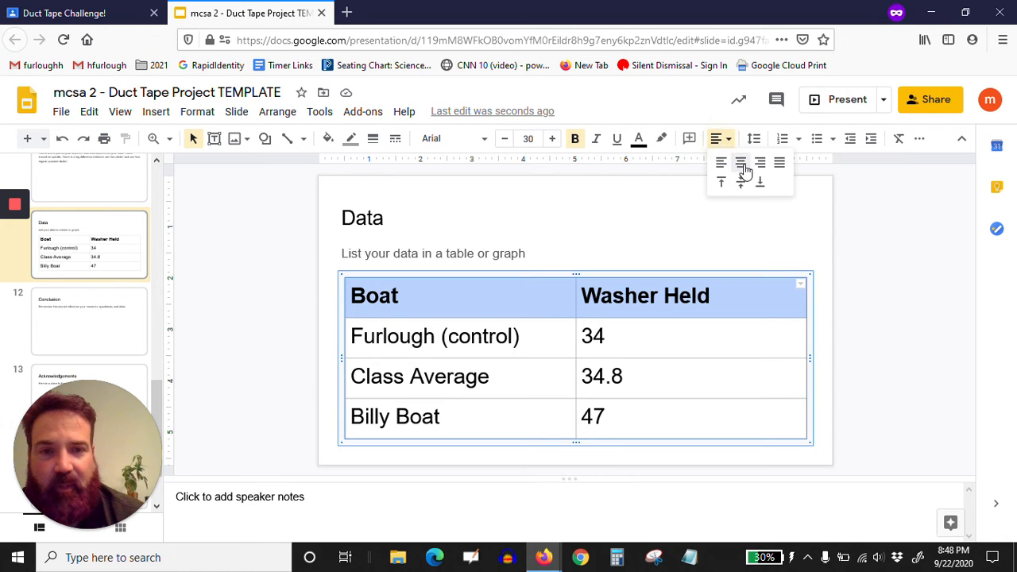
left_click(739, 163)
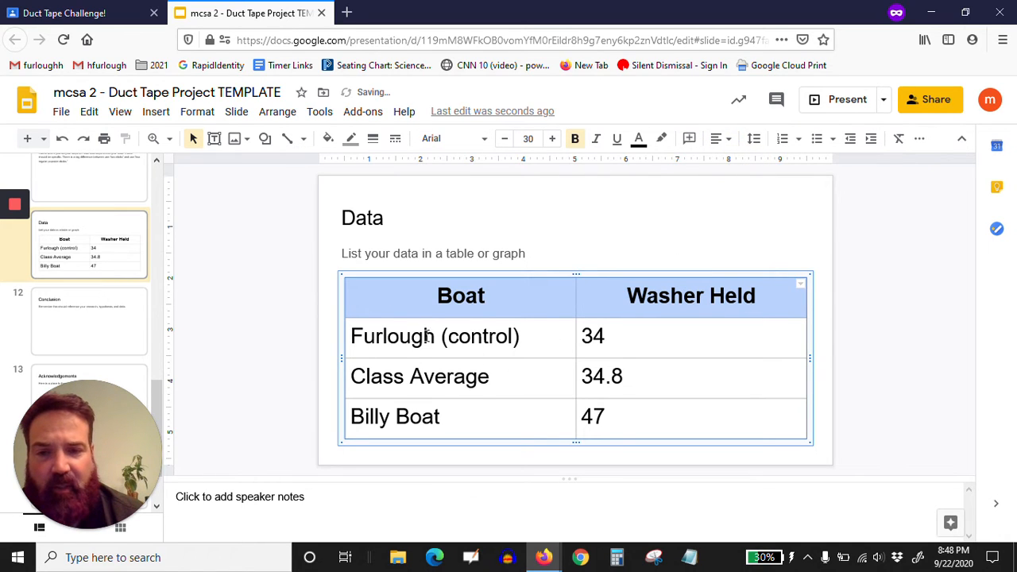
- Centre the text of the three data rows below the header both horizontally and vertically
left_click_drag(358, 338, 645, 407)
left_click(718, 138)
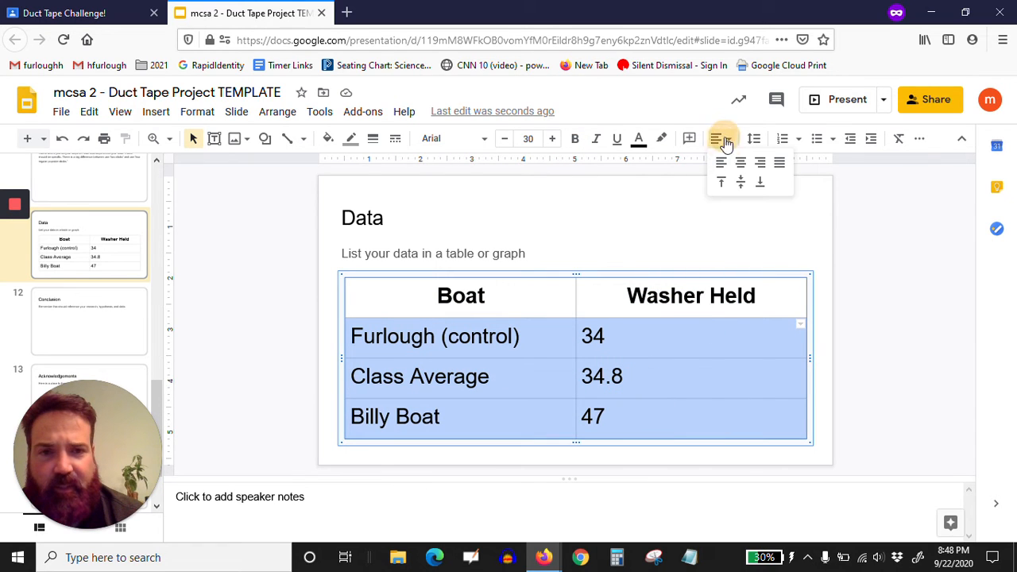
left_click(739, 164)
left_click(718, 138)
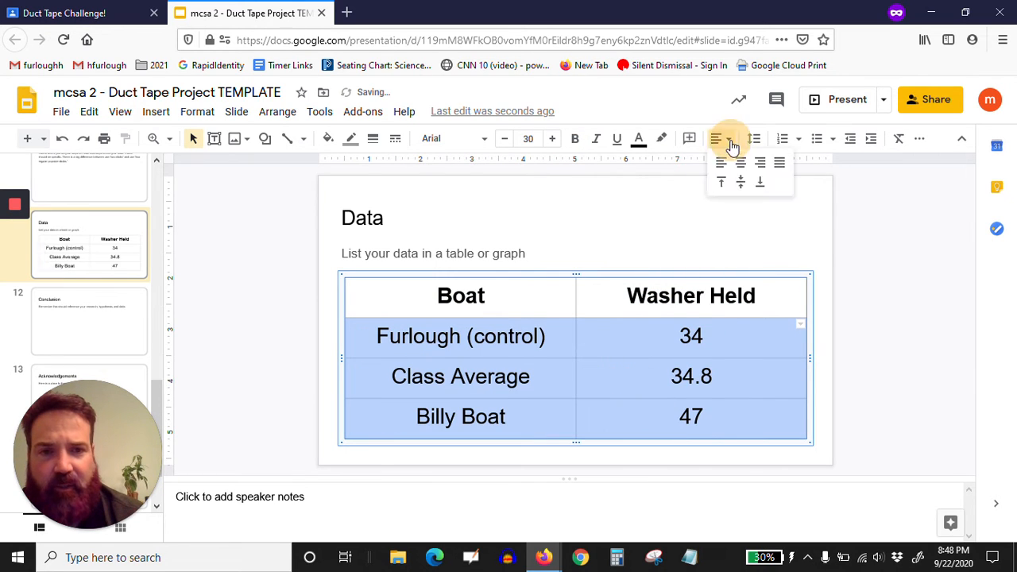
left_click(742, 181)
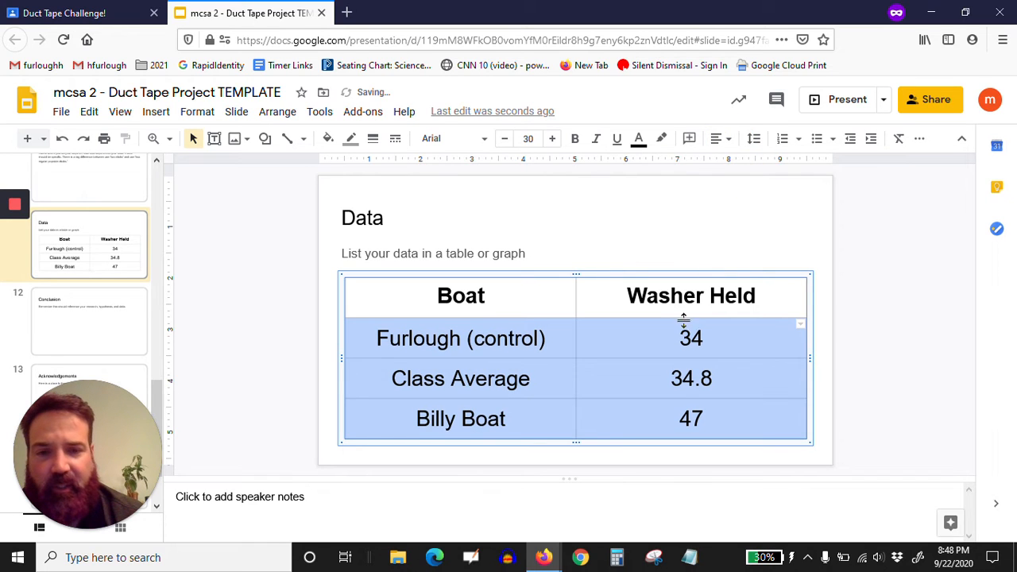
left_click(682, 327)
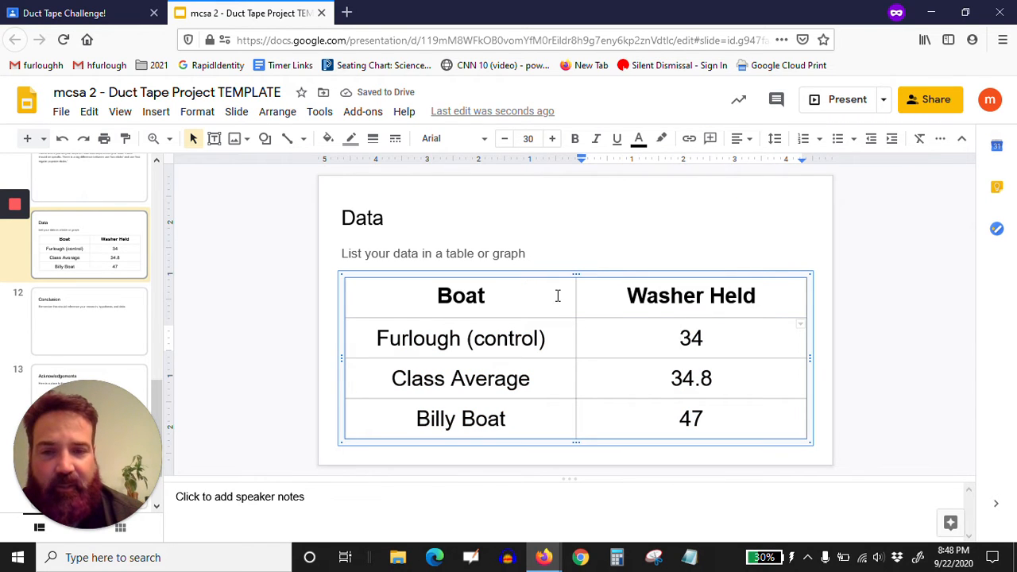
- Align the header row's text to the vertical middle of its cells
left_click_drag(557, 296, 596, 288)
left_click(724, 141)
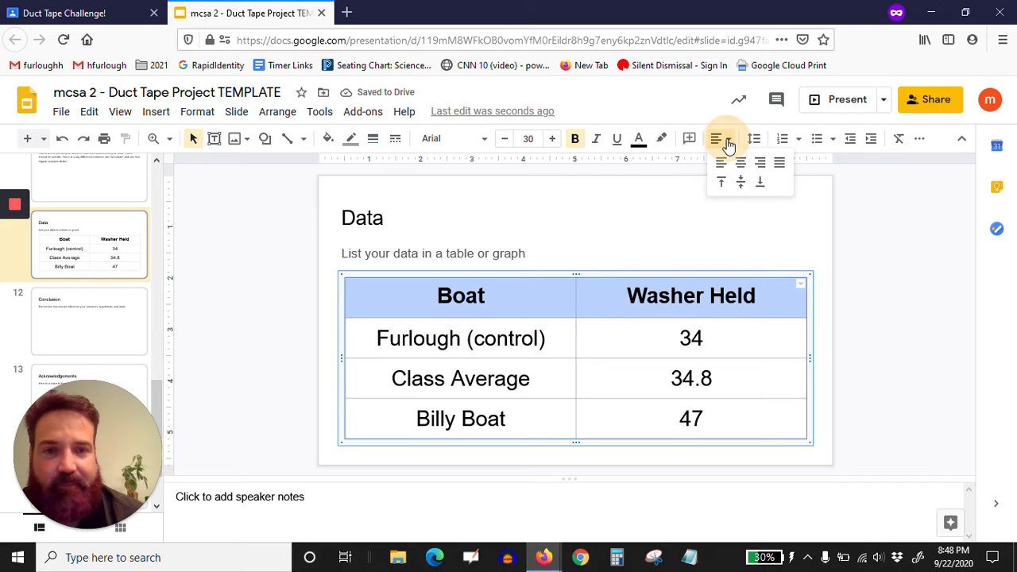
left_click(740, 182)
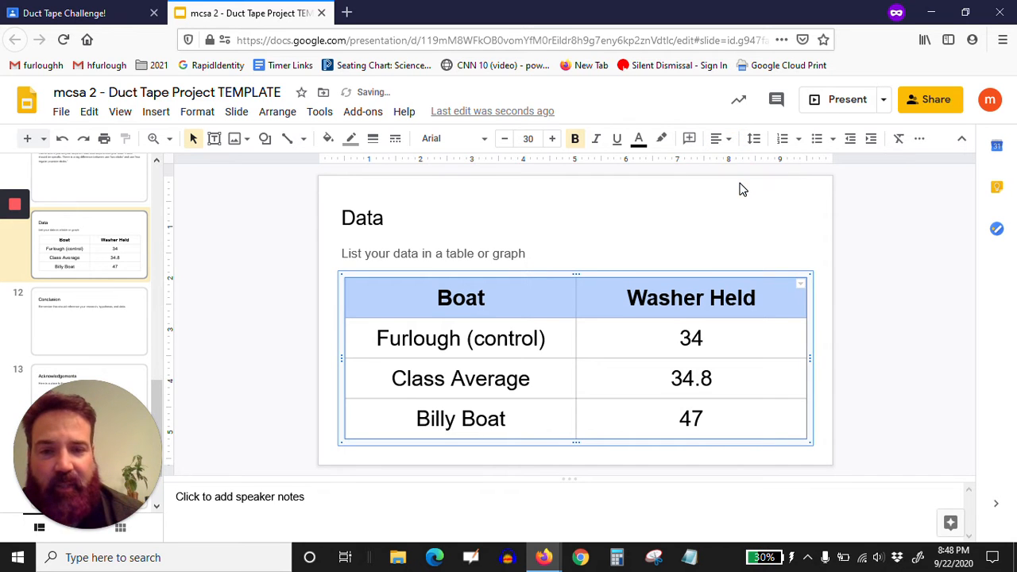
left_click(612, 346)
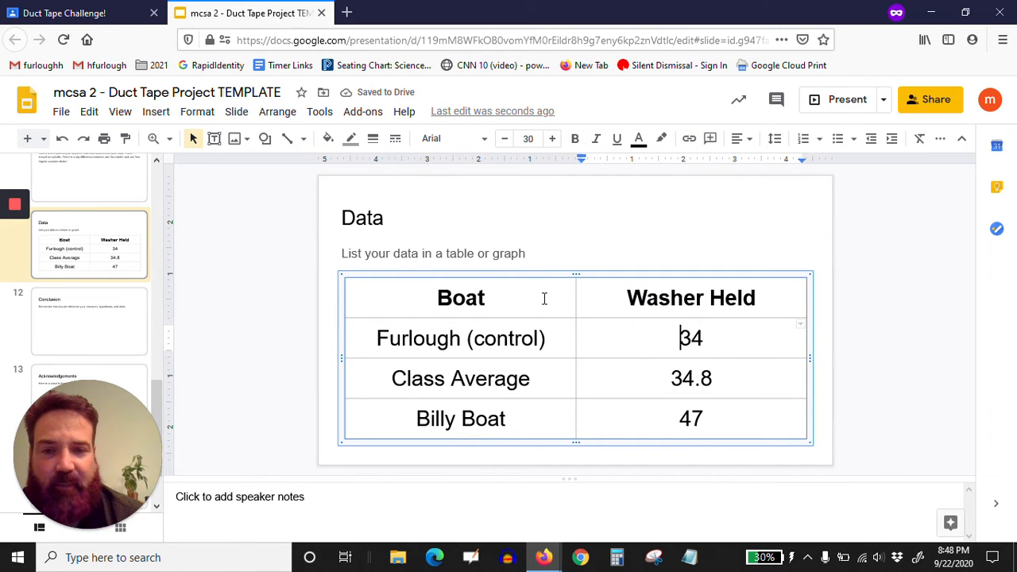
- Fill all cells of the results table with solid yellow
left_click_drag(543, 294, 621, 411)
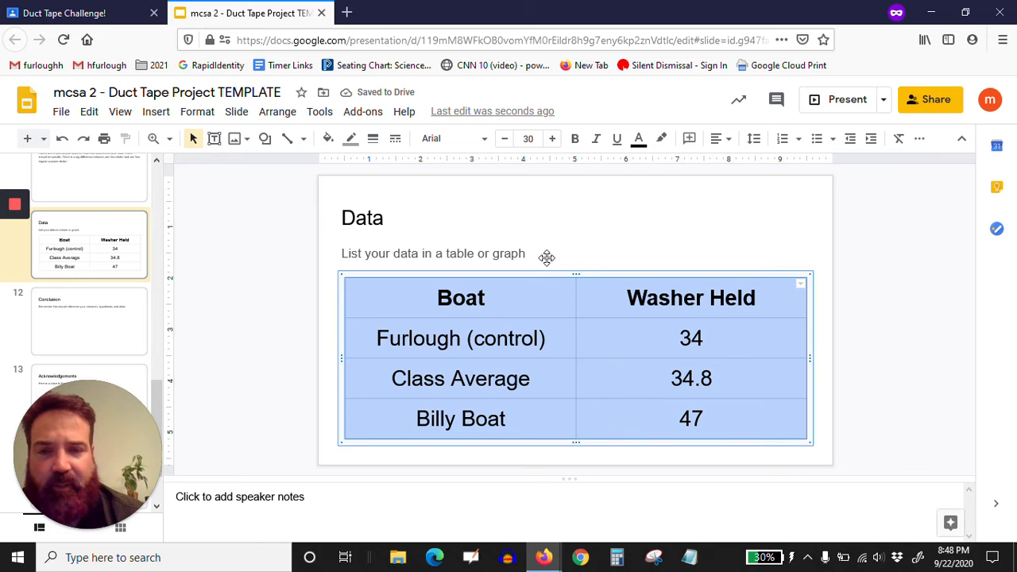
left_click(328, 139)
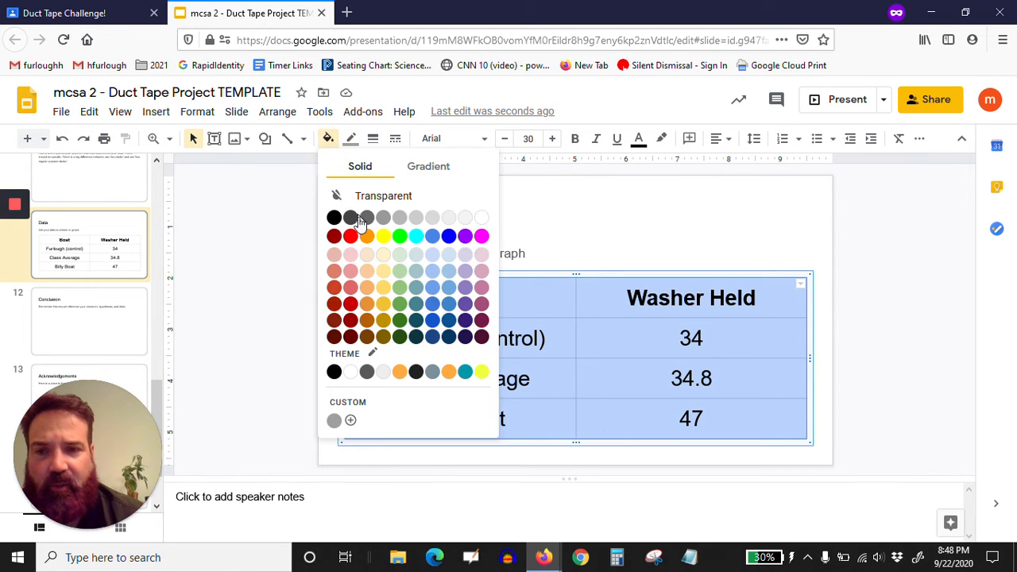
left_click(390, 247)
left_click(559, 235)
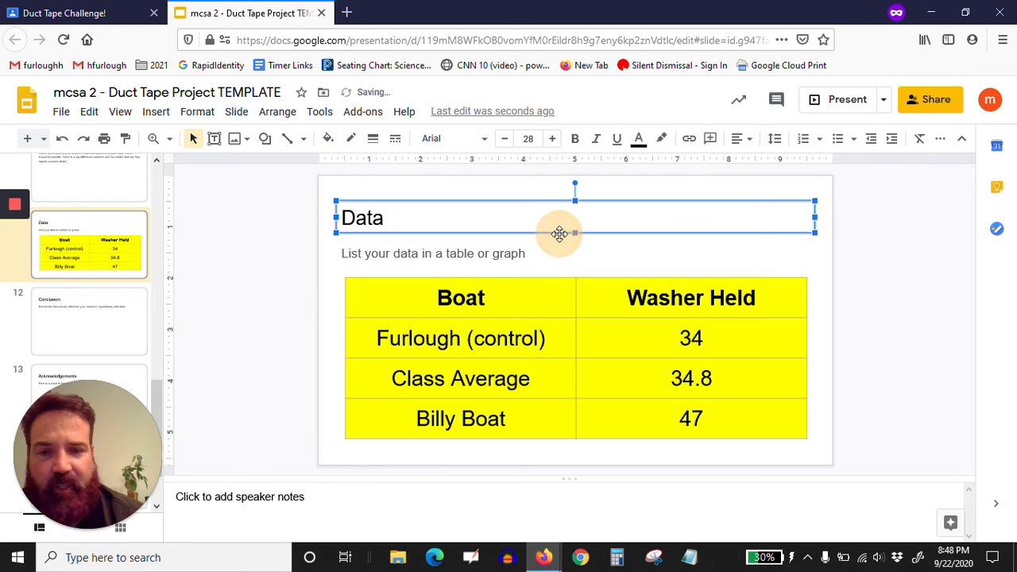
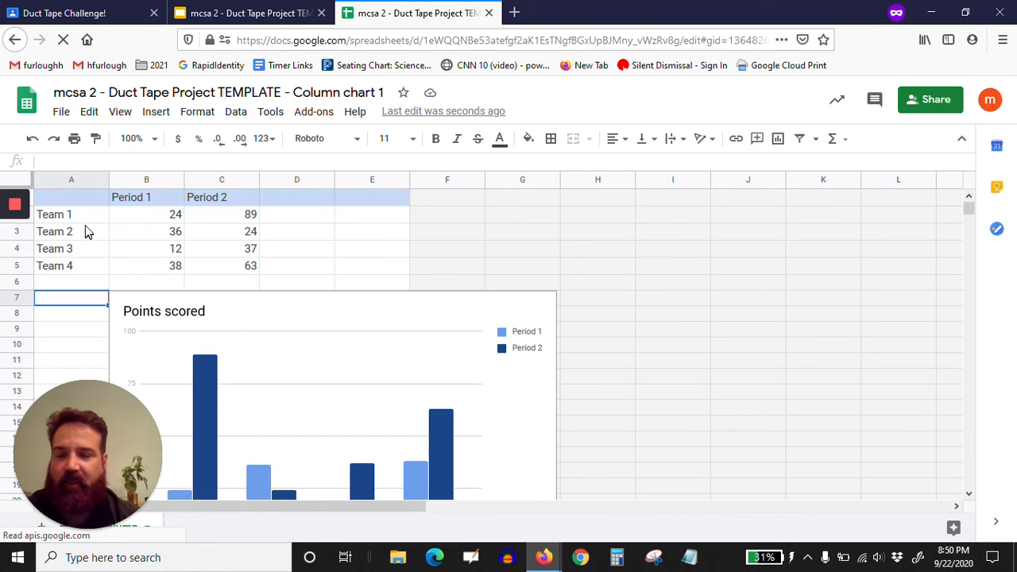
- In the column chart's spreadsheet, replace Team 1 with "Control Boat", Team 2 with "Class Average" and Team 3 with the student's first name plus "Boat"
left_click(83, 217)
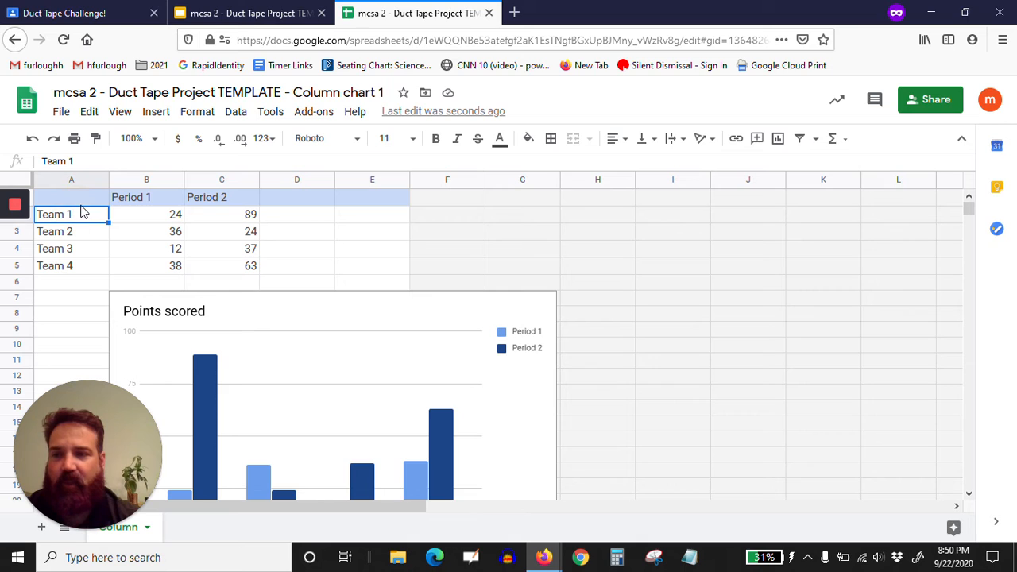
type("Control Boat")
key("Tab")
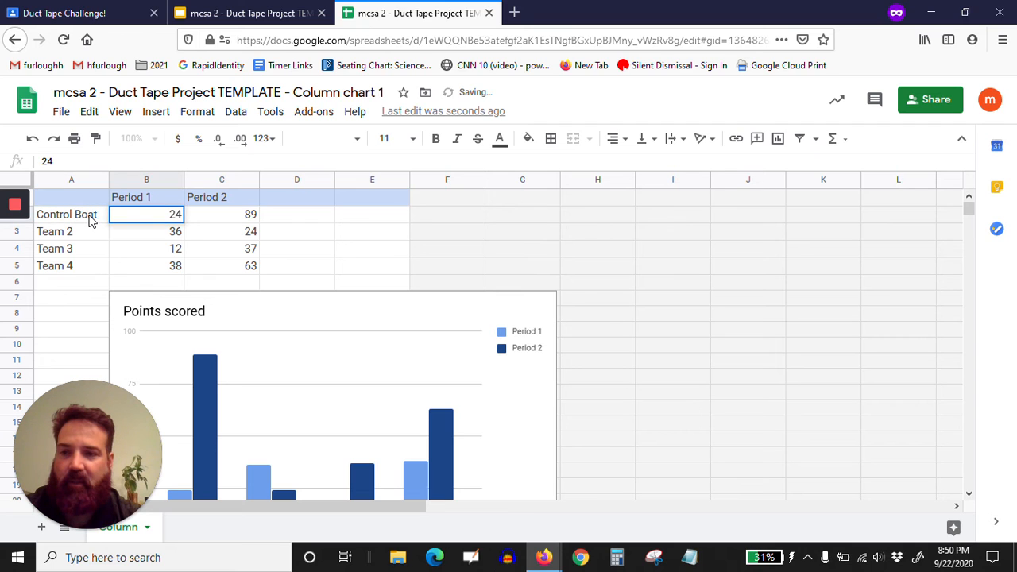
left_click(87, 231)
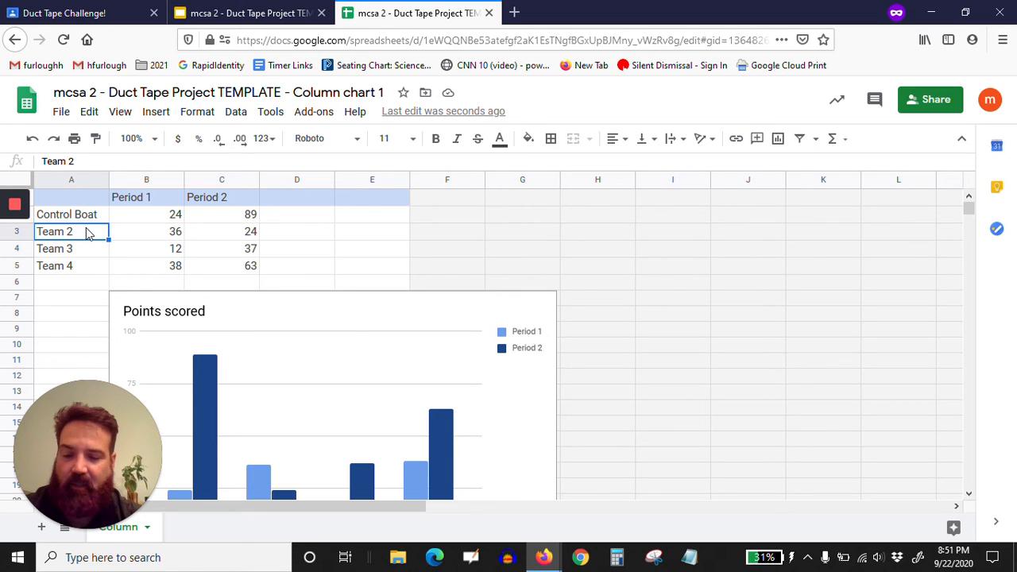
type("Class")
type(" Avb")
type("erage")
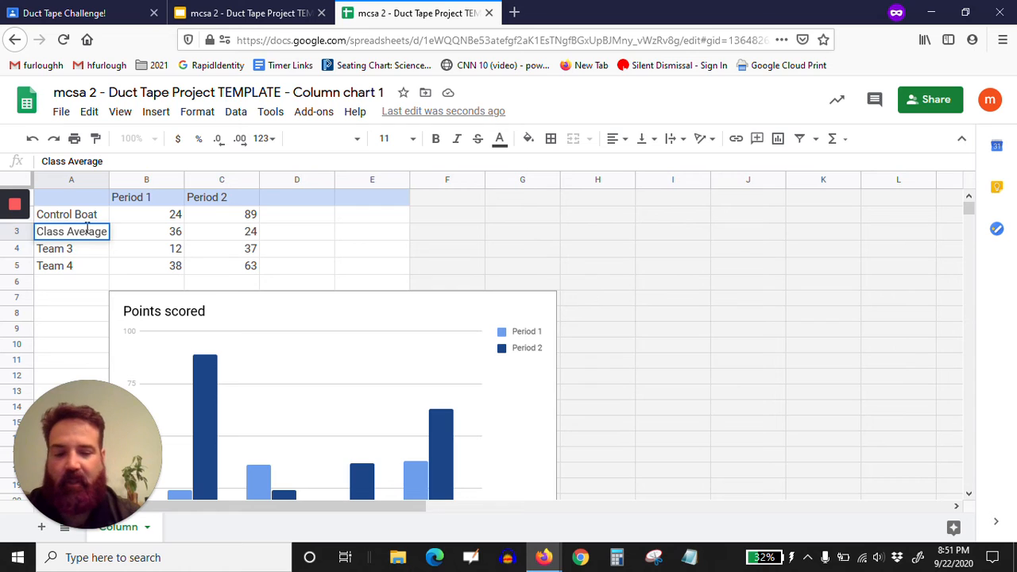
key("Return")
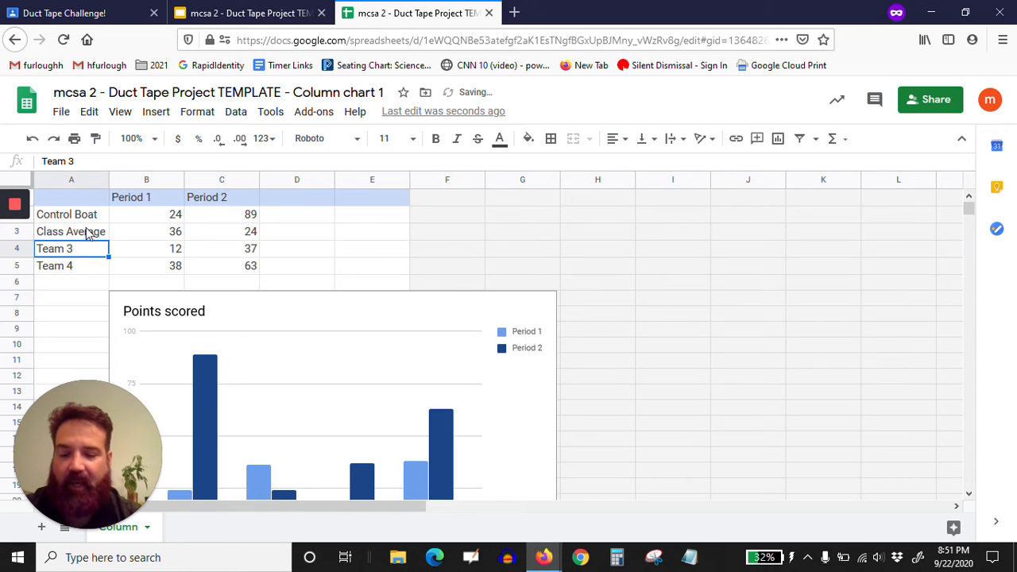
type("Billy Boat")
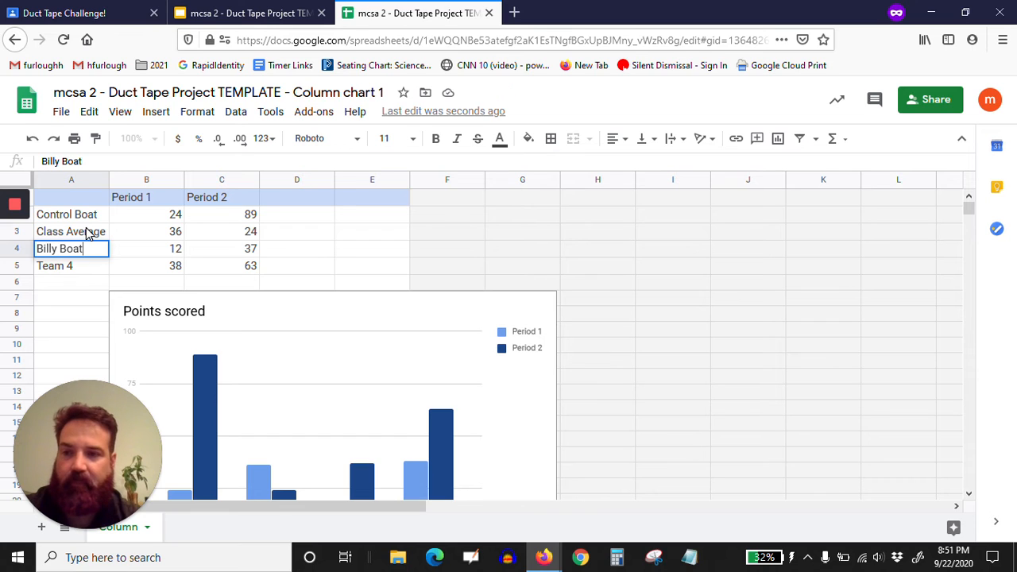
- Clear the Team 4 row and the Period 2 column, including its header, from the chart data
left_click(87, 268)
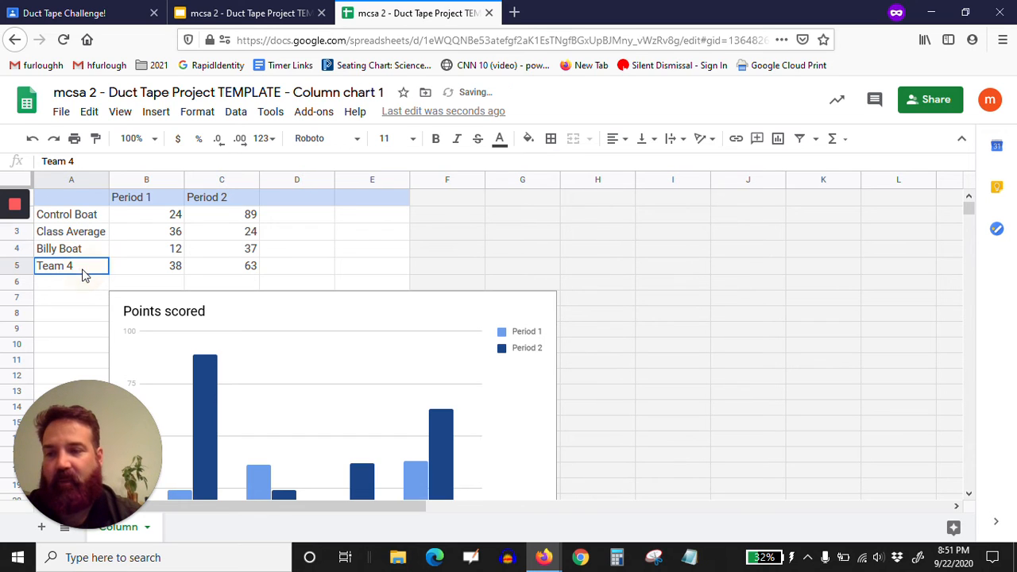
left_click_drag(88, 268, 230, 267)
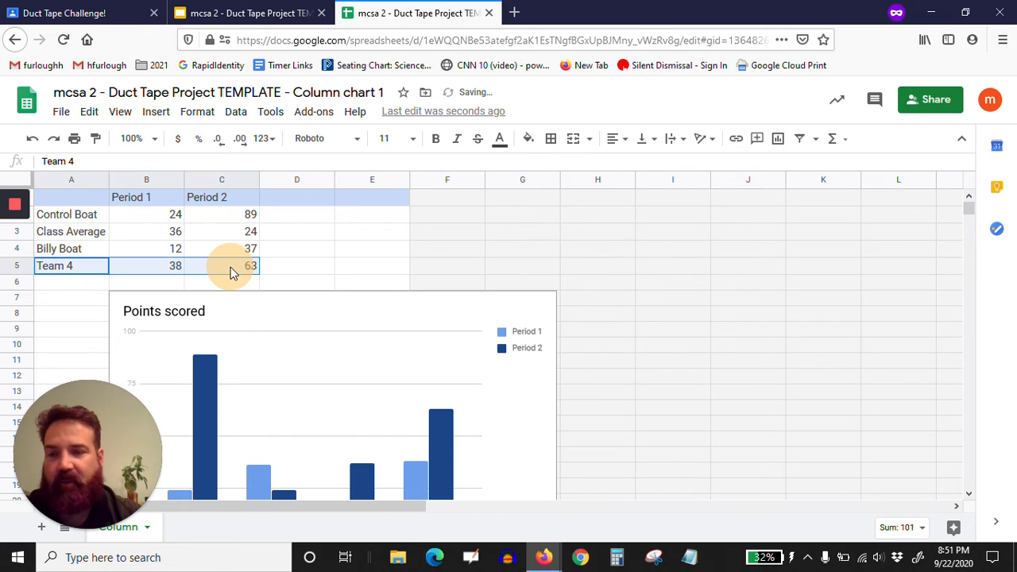
key("Delete")
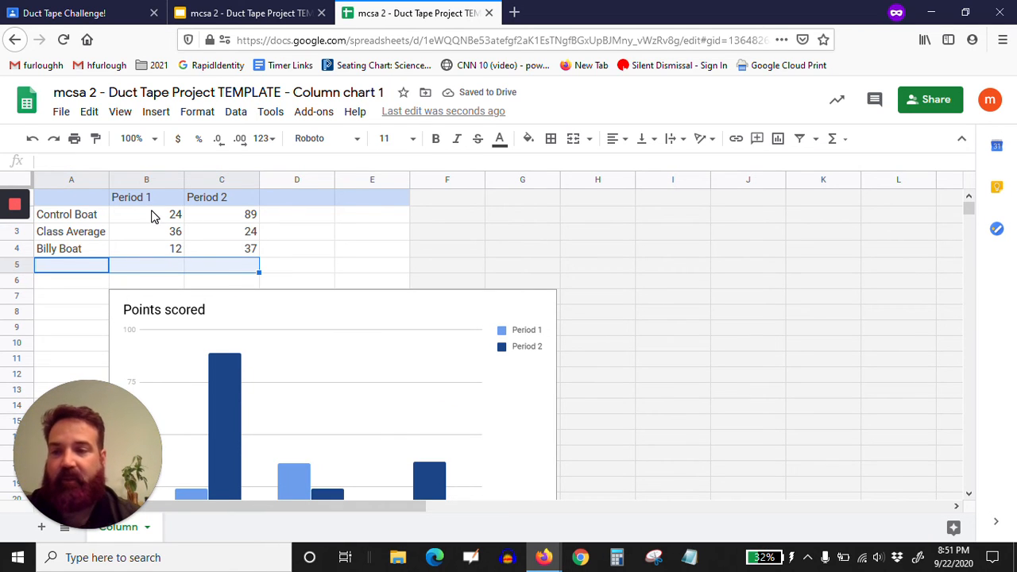
left_click(229, 202)
left_click_drag(229, 202, 247, 252)
key("Delete")
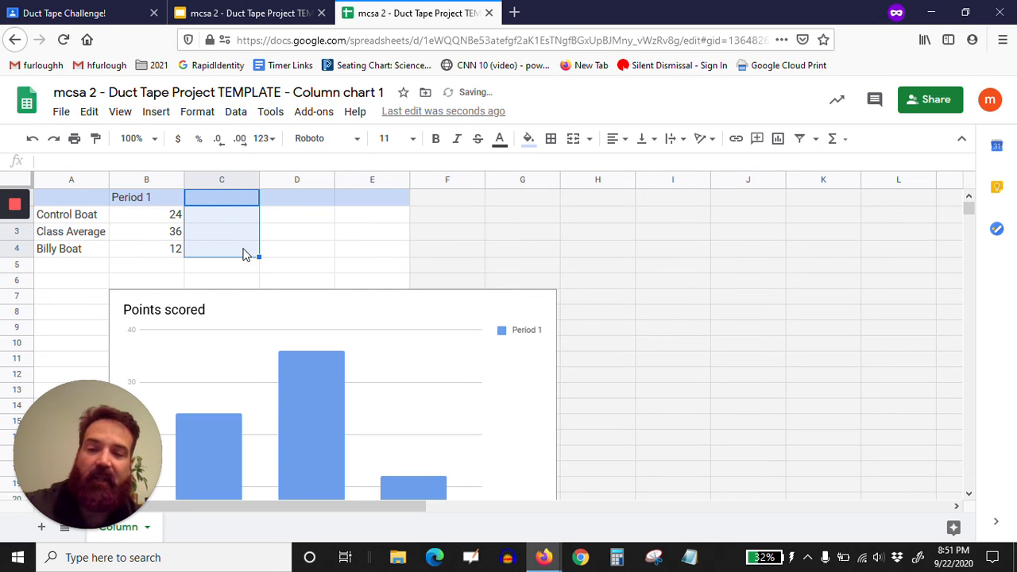
scroll(244, 254, "down", 1)
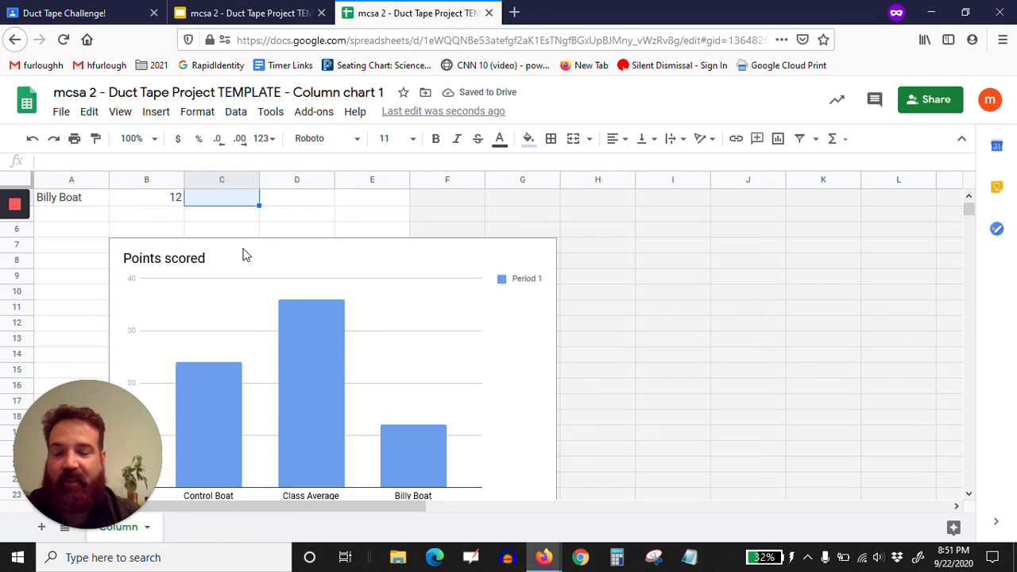
scroll(338, 419, "up", 1)
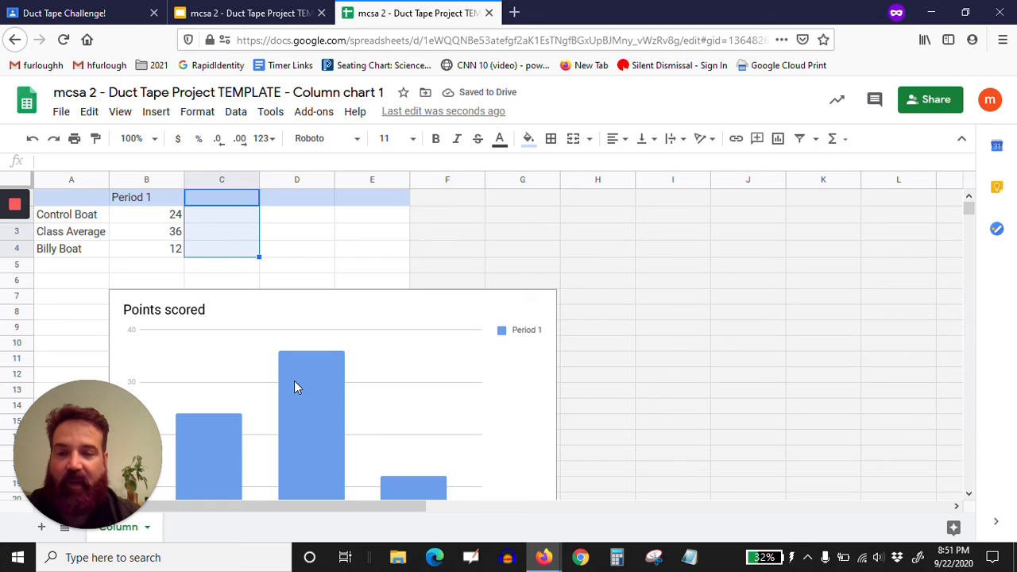
- Set the Control Boat value to 34 in the chart data
left_click(146, 213)
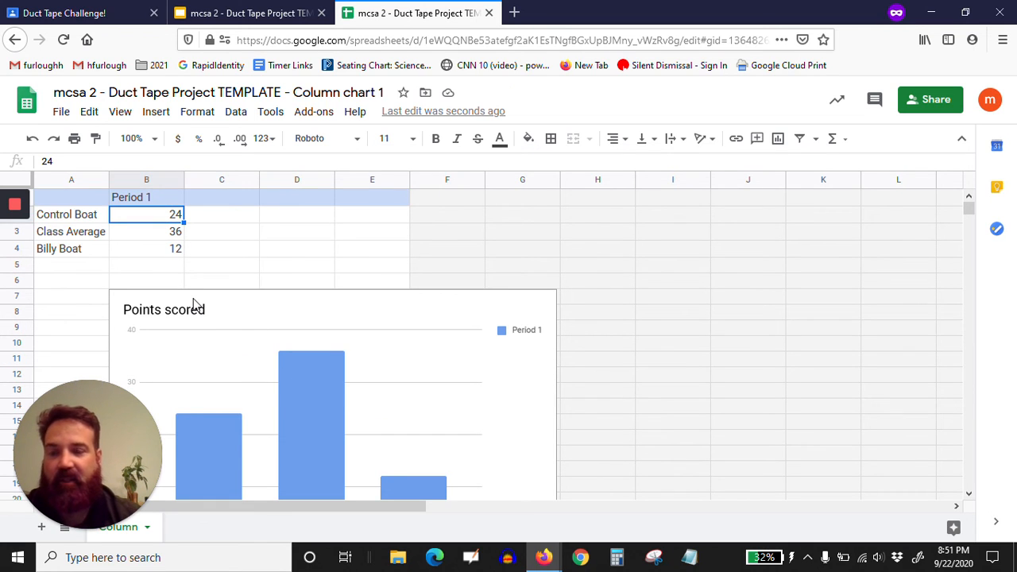
type("34")
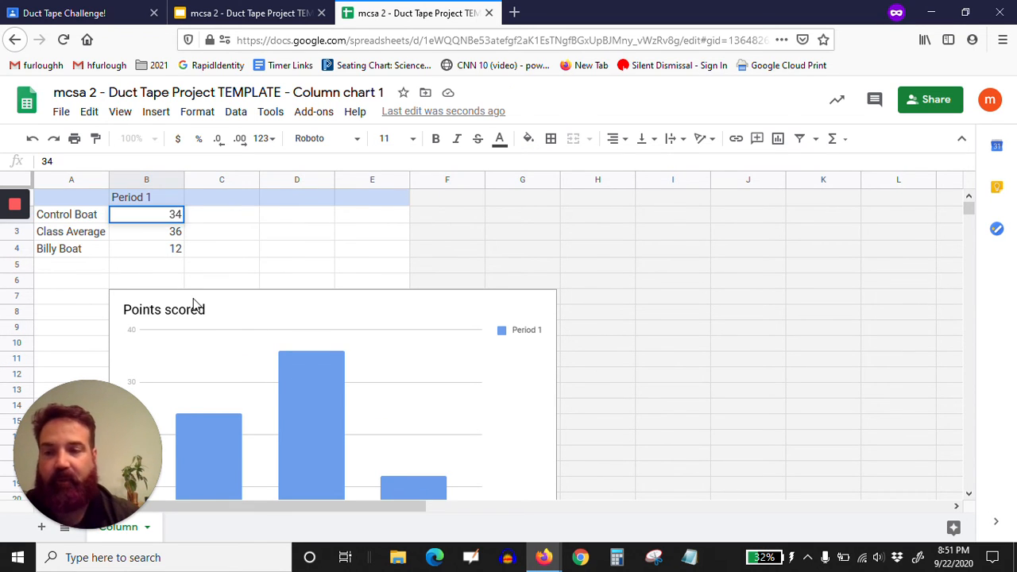
key("Return")
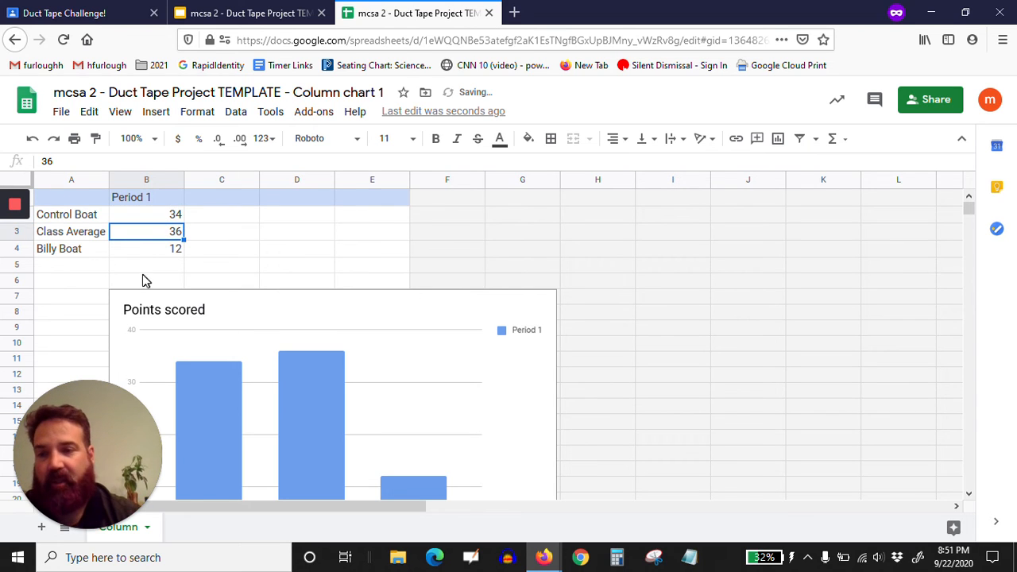
- Replace the Period 1 column header with "Washers", with a capital W
left_click(153, 199)
type("washers")
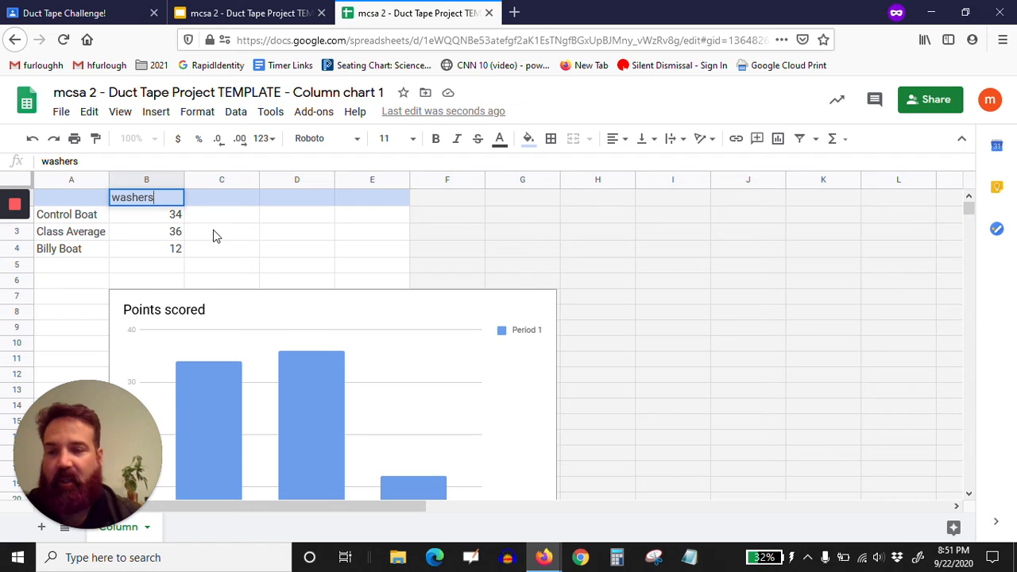
left_click(145, 231)
left_click(122, 200)
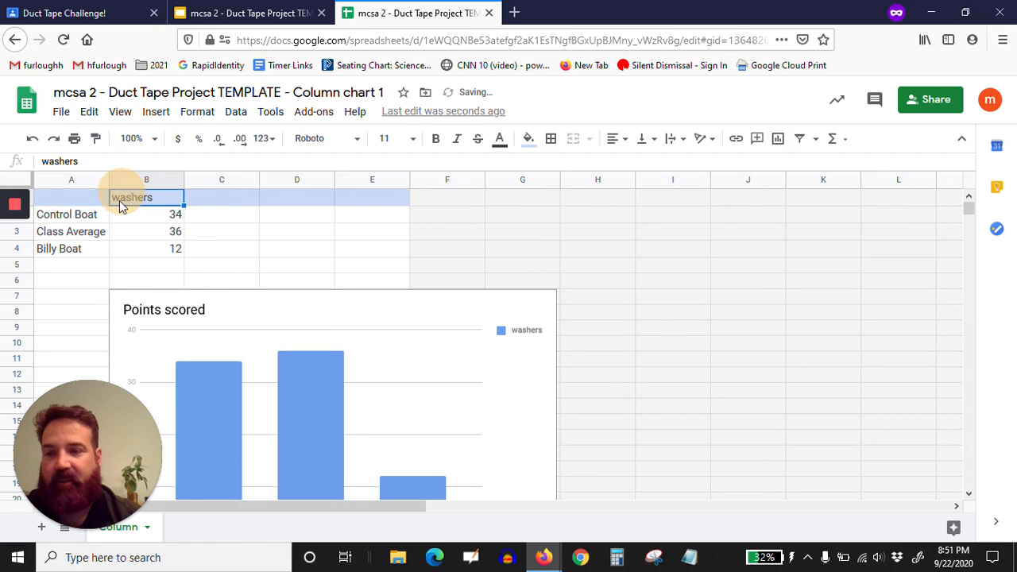
double_click(120, 199)
key("BackSpace")
type("W")
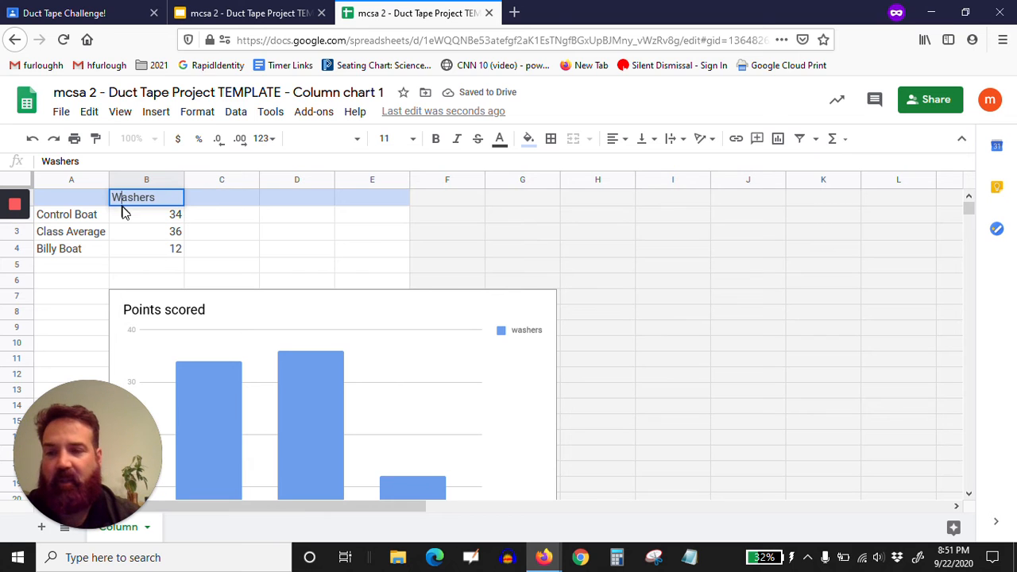
key("Return")
- Set the washer values to 34.8 for Class Average and 47 for the student's boat
left_click(145, 238)
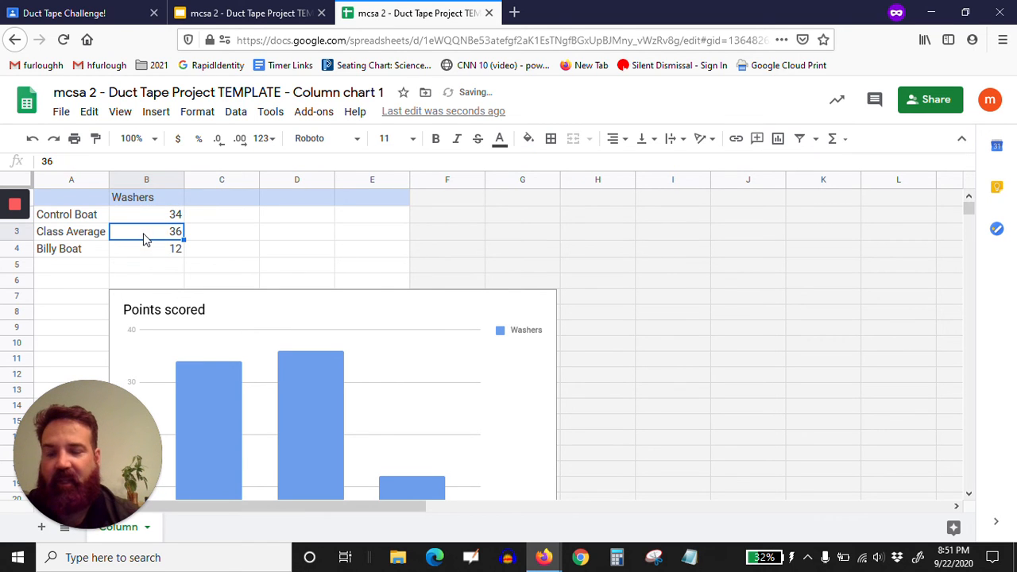
type("34.8")
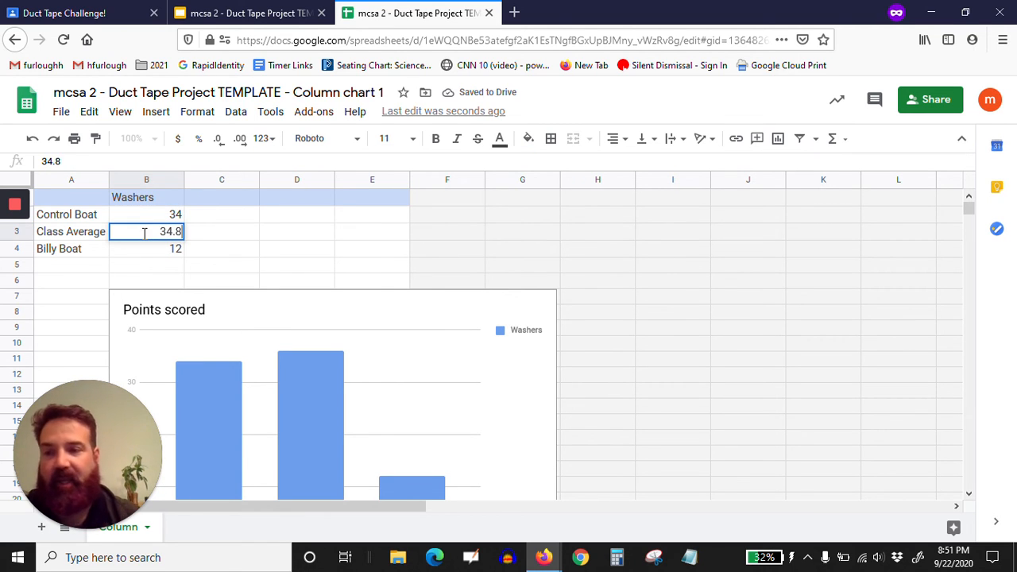
key("Return")
type("47")
left_click(211, 252)
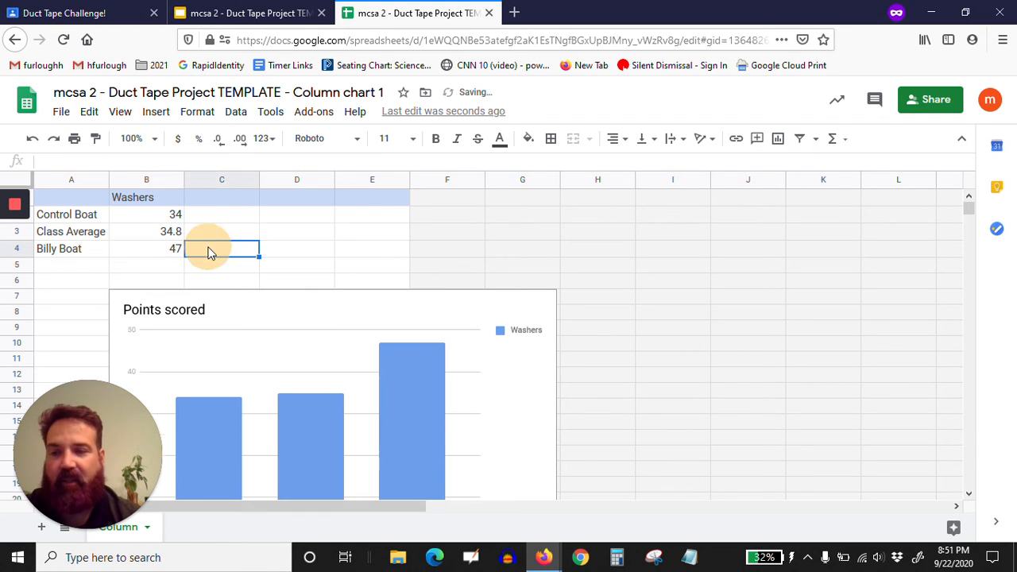
scroll(356, 266, "down", 3)
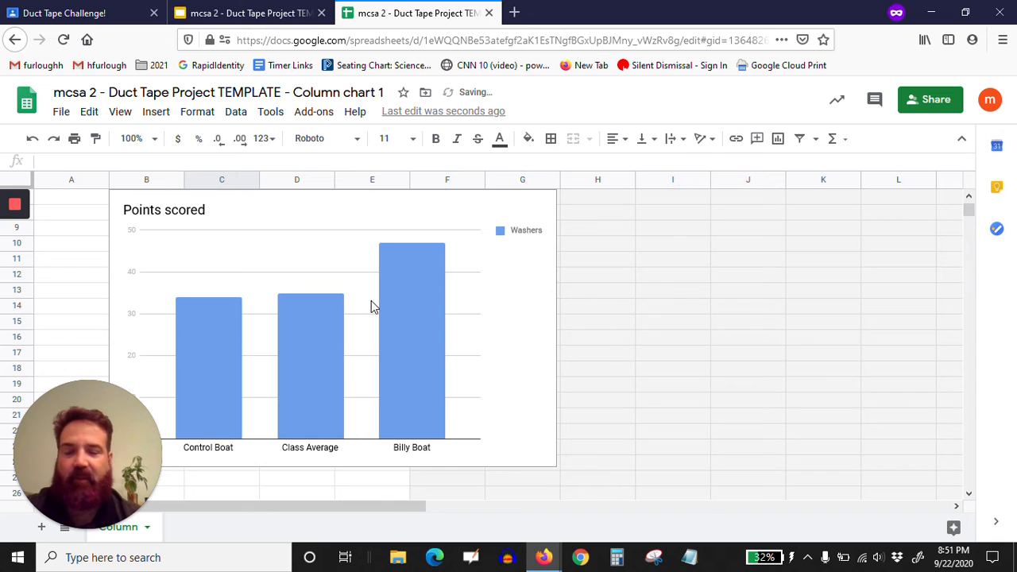
scroll(370, 314, "up", 3)
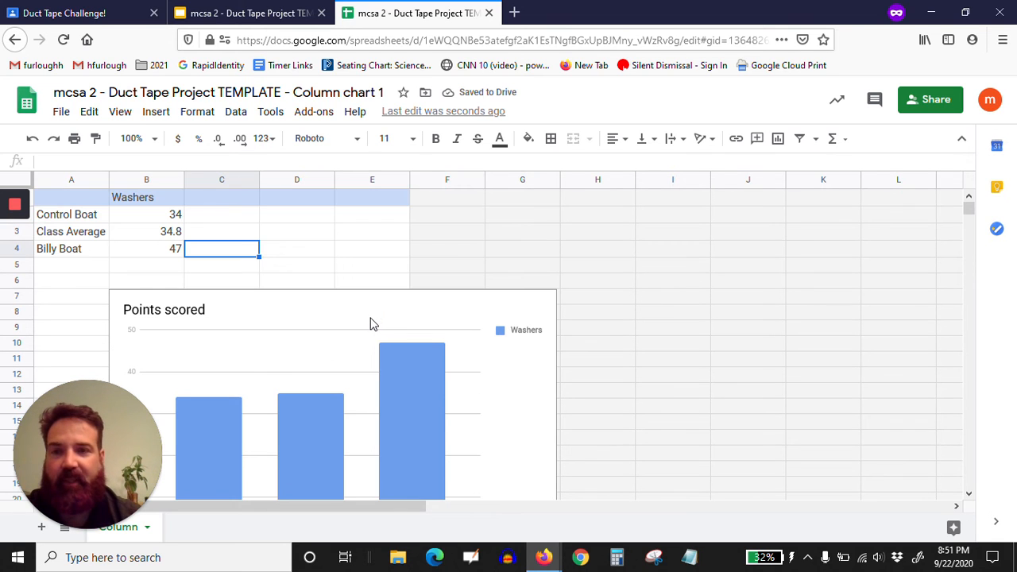
- Switch to the Google Slides presentation and update the linked column chart on slide 12 with the edited boat data
left_click(251, 13)
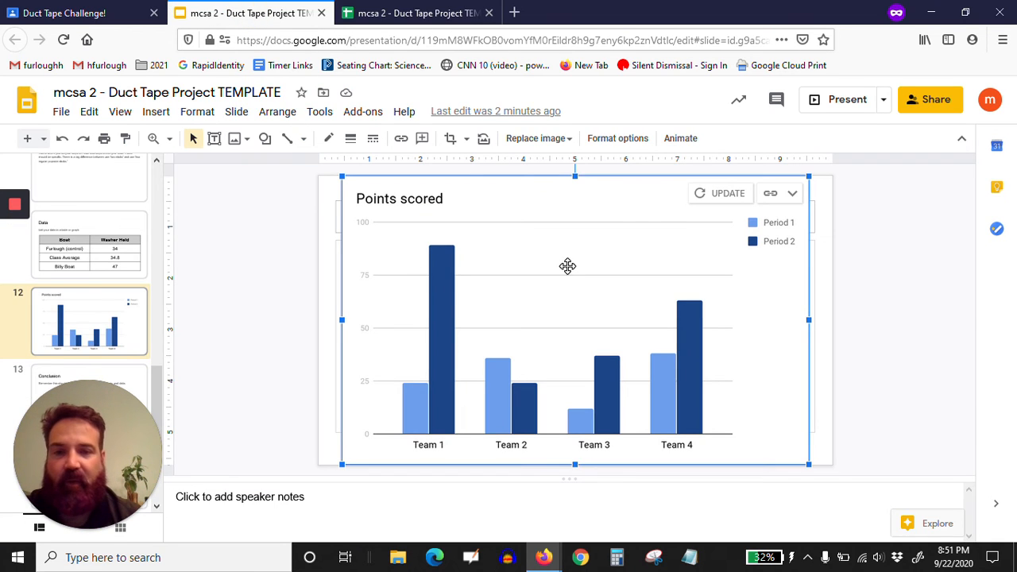
left_click(725, 196)
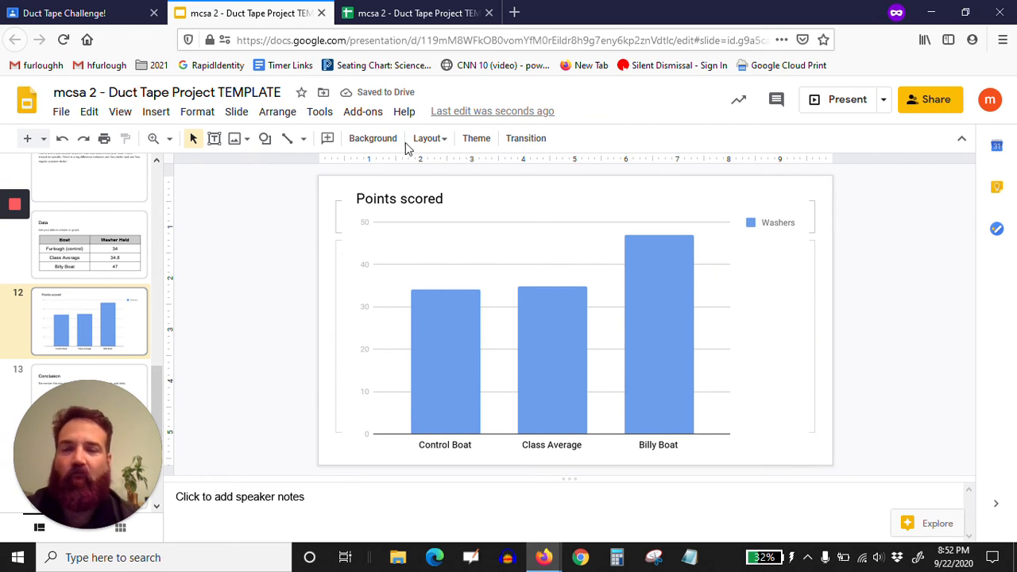
left_click(374, 11)
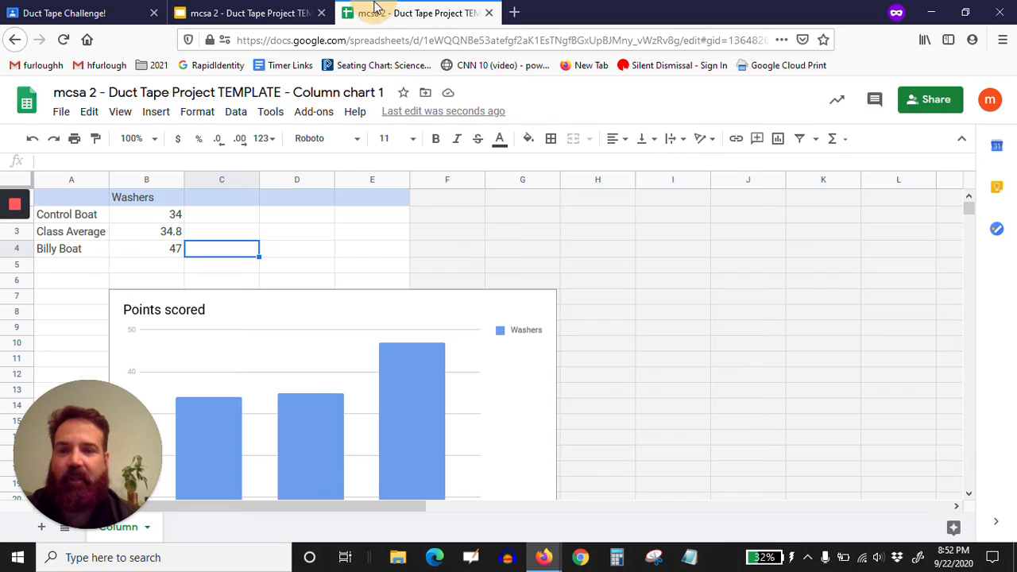
left_click(278, 14)
left_click(397, 198)
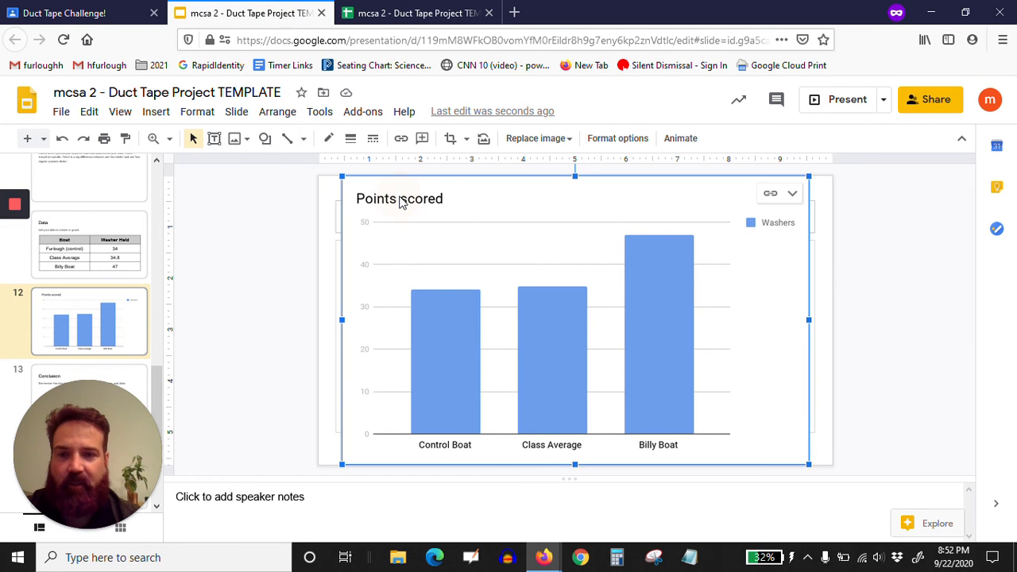
- In the Google Sheets chart spreadsheet, change the column chart's title to "Washers Held By The Boat"
left_click(413, 15)
left_click(156, 318)
left_click(154, 315)
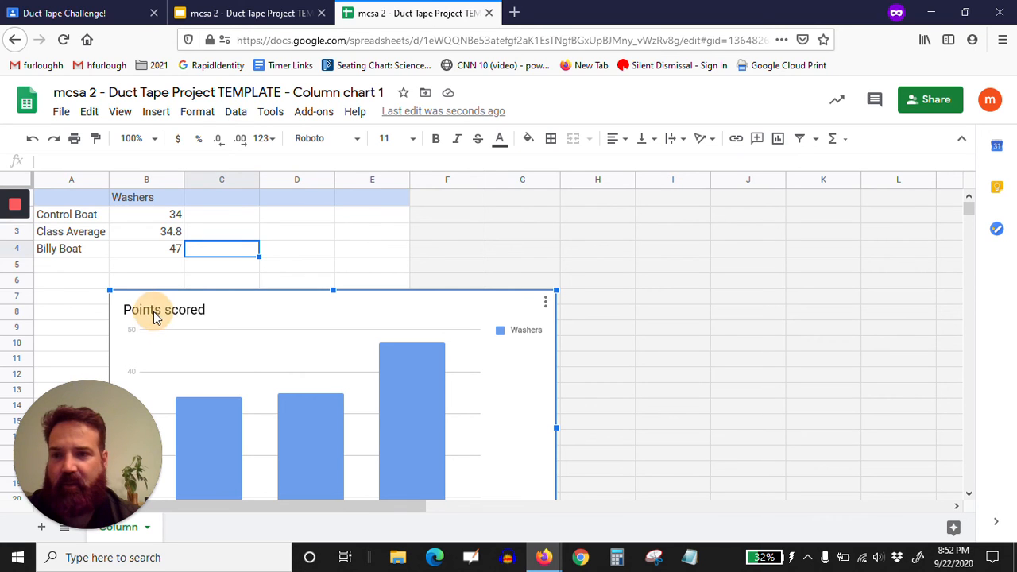
double_click(236, 309)
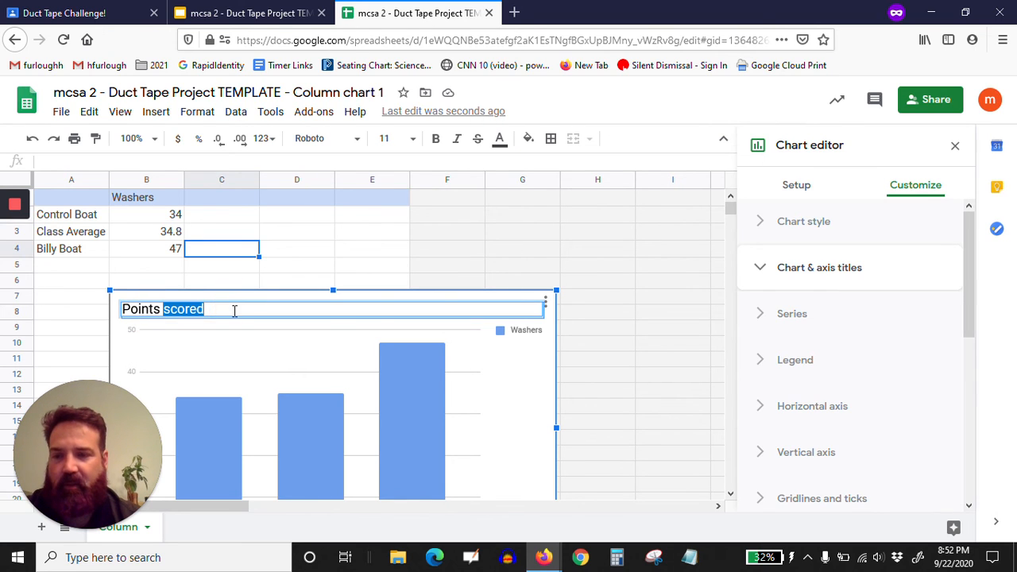
key("BackSpace")
key("BackSpace")
key("BackSpace")
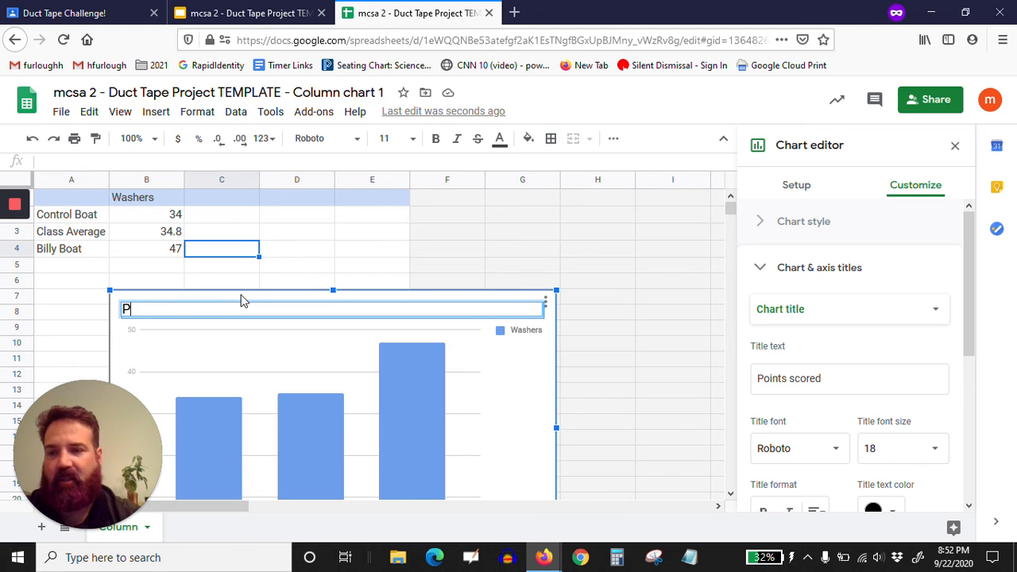
type("Washers Held By")
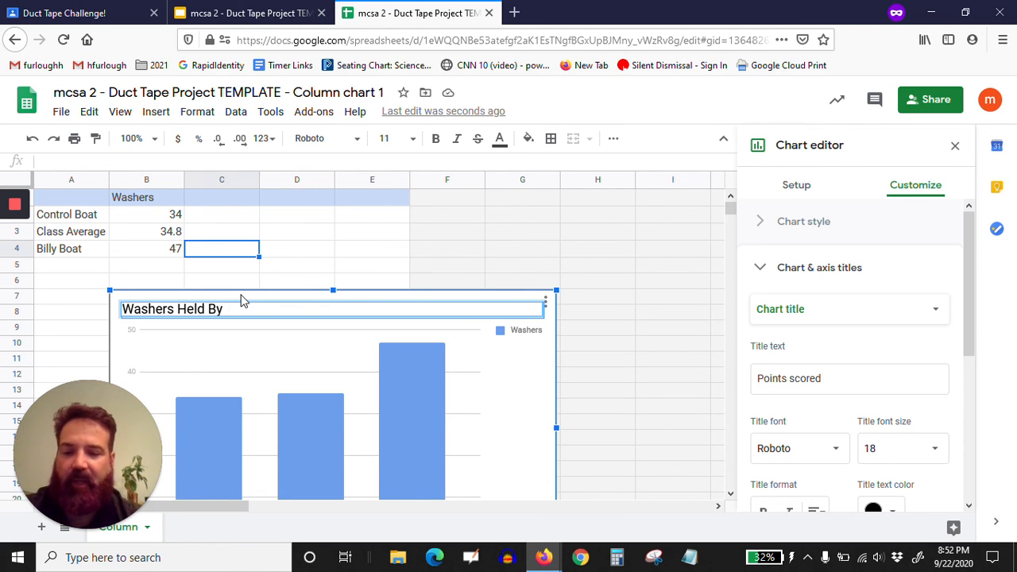
type(" The Boat")
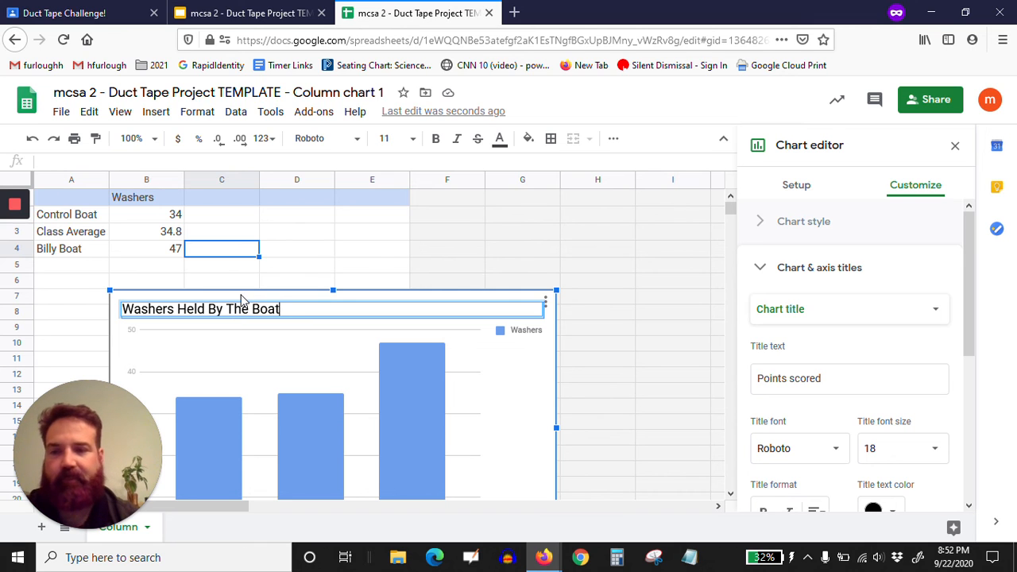
left_click(526, 217)
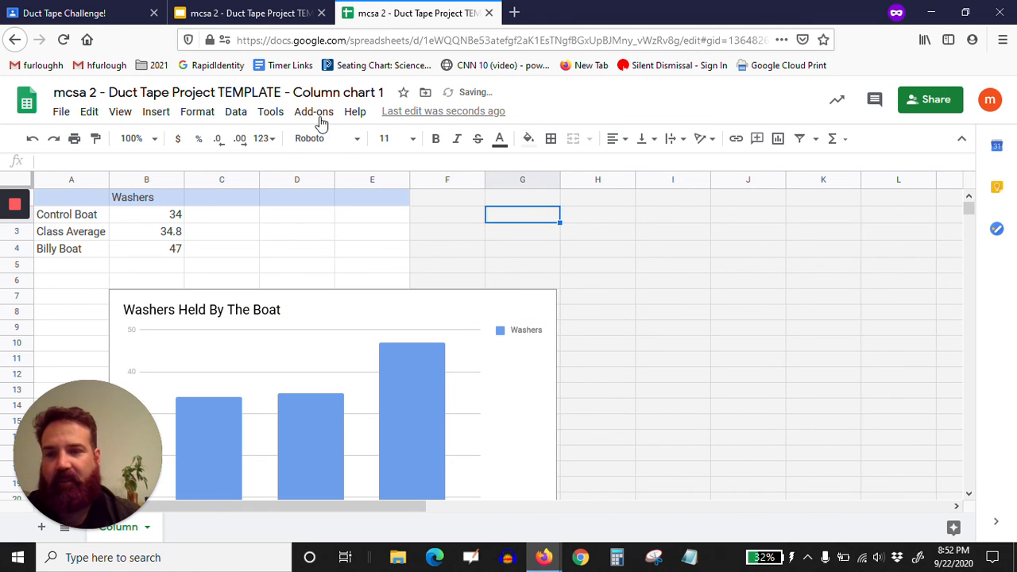
- Return to the Google Slides presentation and update the linked chart to bring in the new title
left_click(250, 13)
left_click(728, 194)
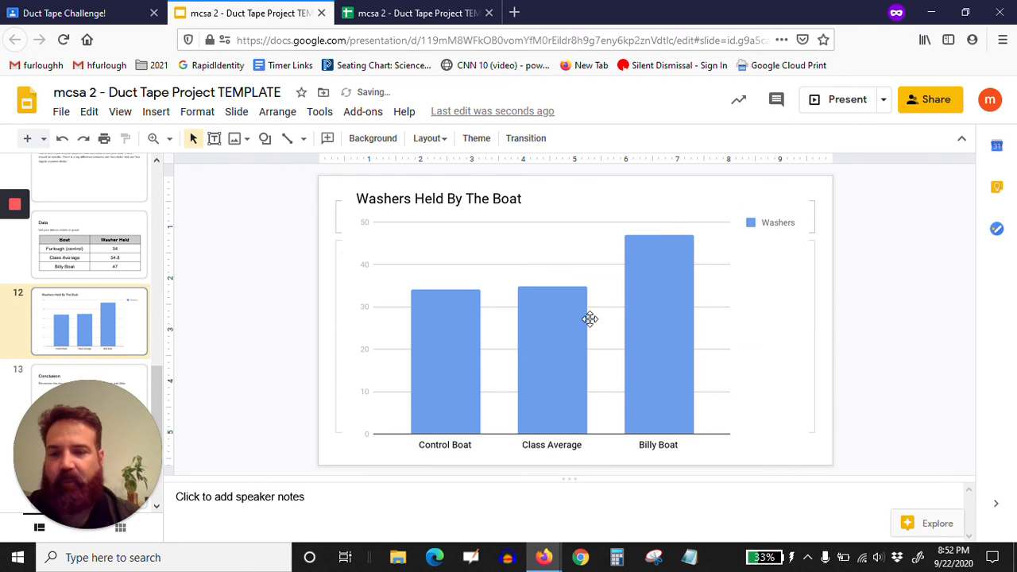
scroll(522, 292, "down", 1)
scroll(522, 292, "up", 1)
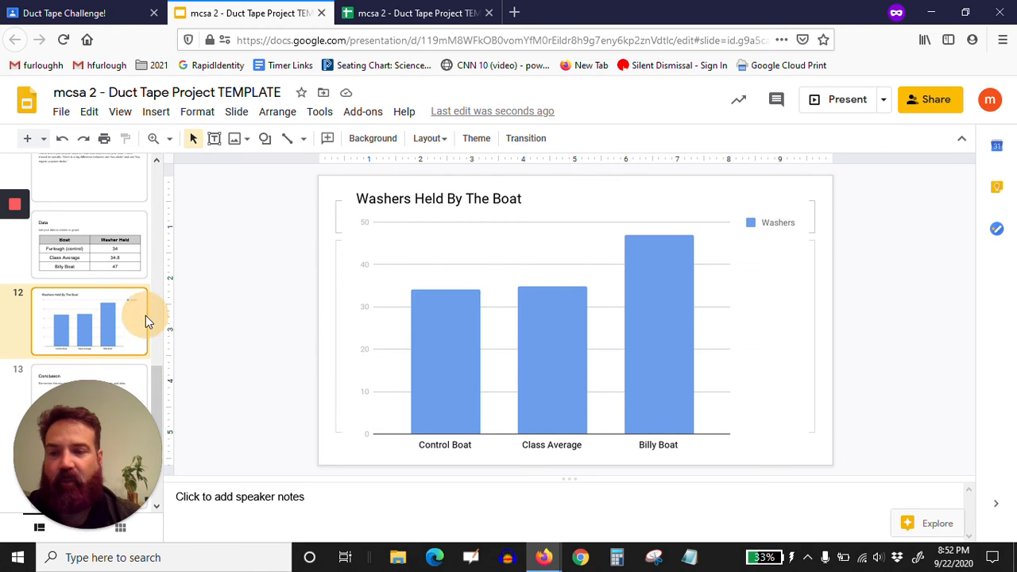
- Add a slide after the chart slide and paste cells A1:B4 of the chart spreadsheet onto it as a table linked to the spreadsheet
key("ctrl+m")
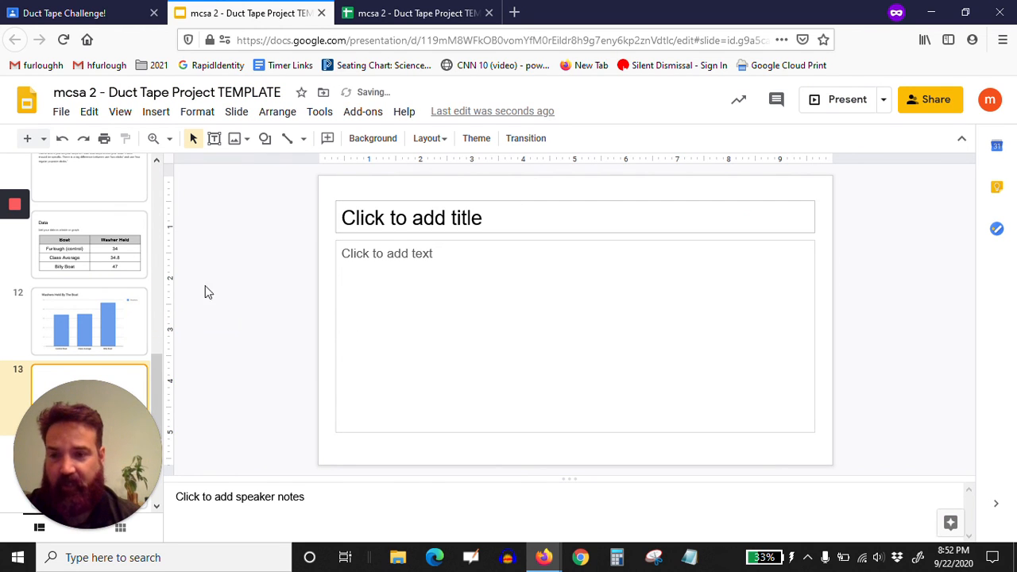
left_click(433, 9)
left_click_drag(71, 199, 153, 250)
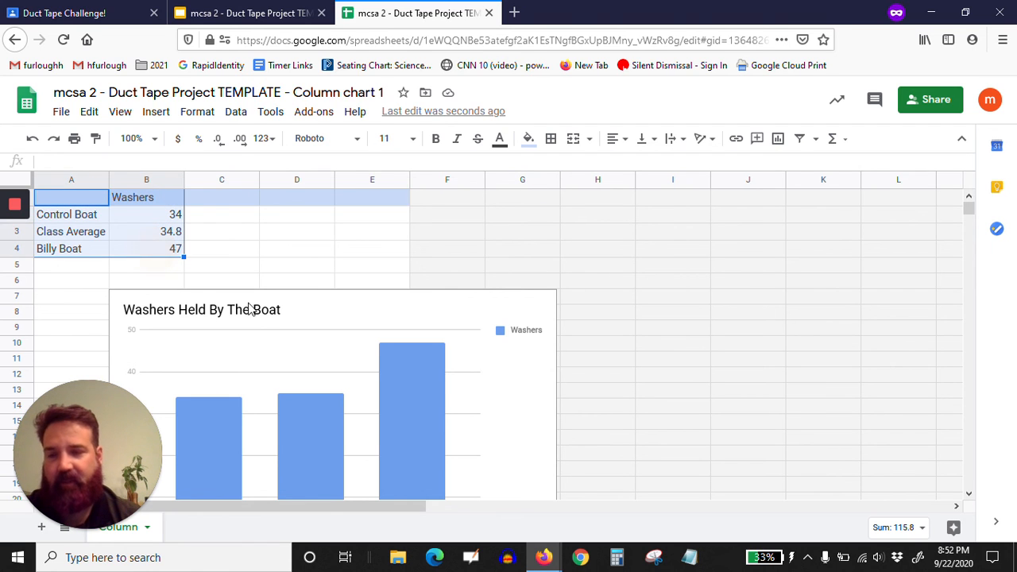
left_click(253, 15)
left_click(425, 304)
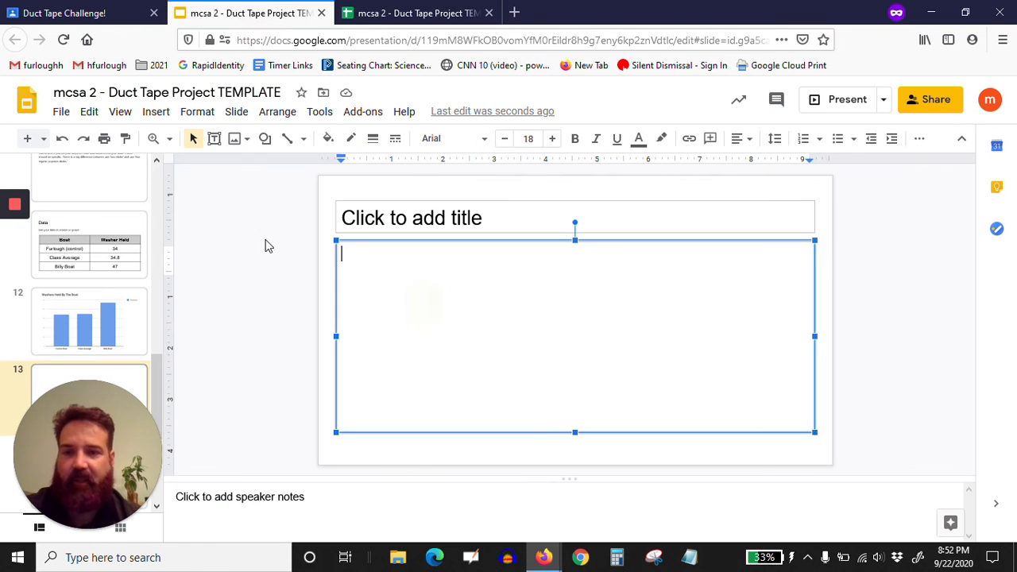
left_click(325, 262)
left_click(327, 252)
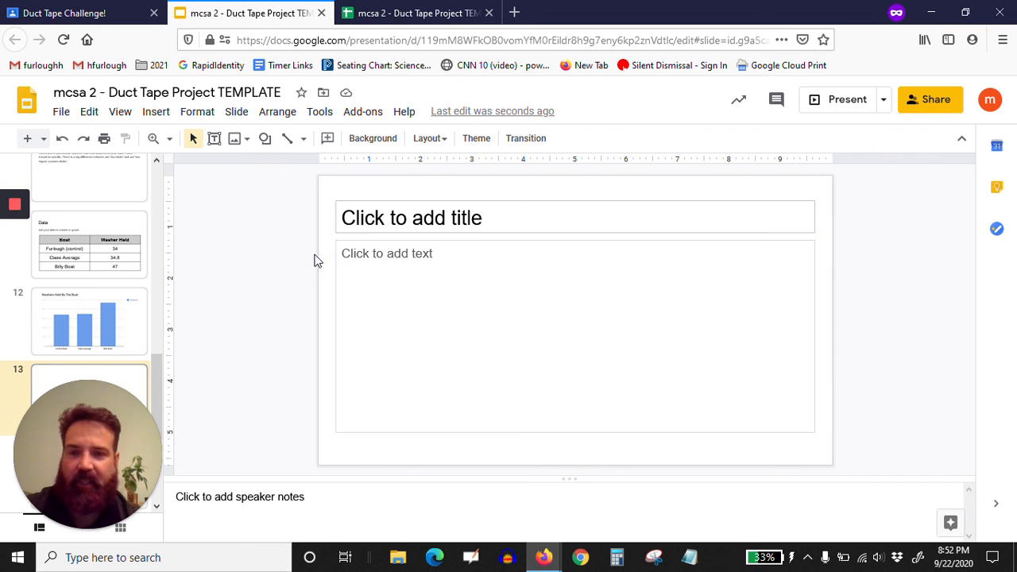
key("ctrl+v")
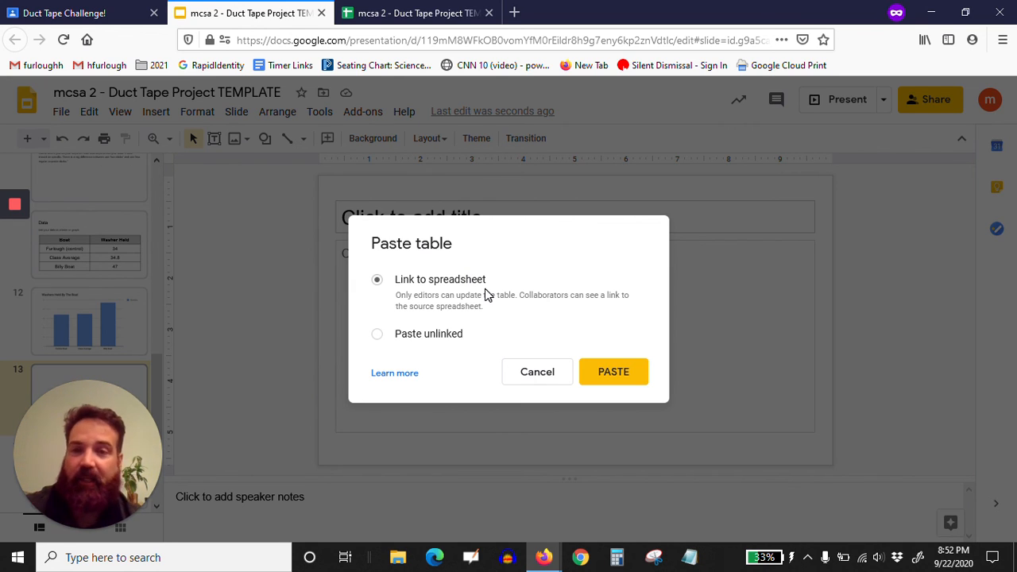
left_click(611, 374)
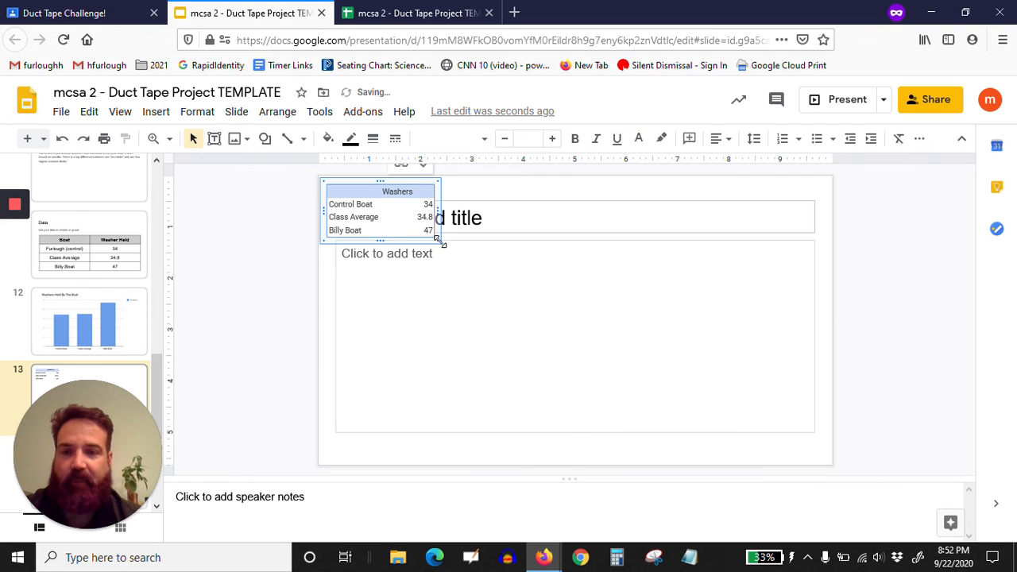
- Enlarge the linked table to cover most of the slide and make all its text size 30 and bold
left_click_drag(436, 238, 697, 425)
mouse_move(426, 248)
left_mouse_down()
mouse_move(461, 249)
mouse_move(630, 382)
left_mouse_up()
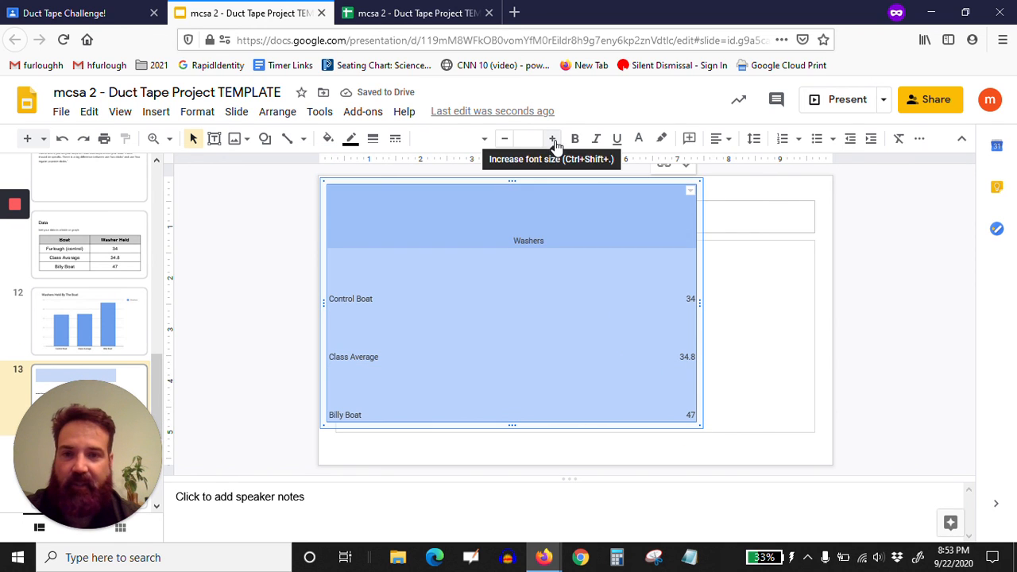
left_click(529, 140)
type("3")
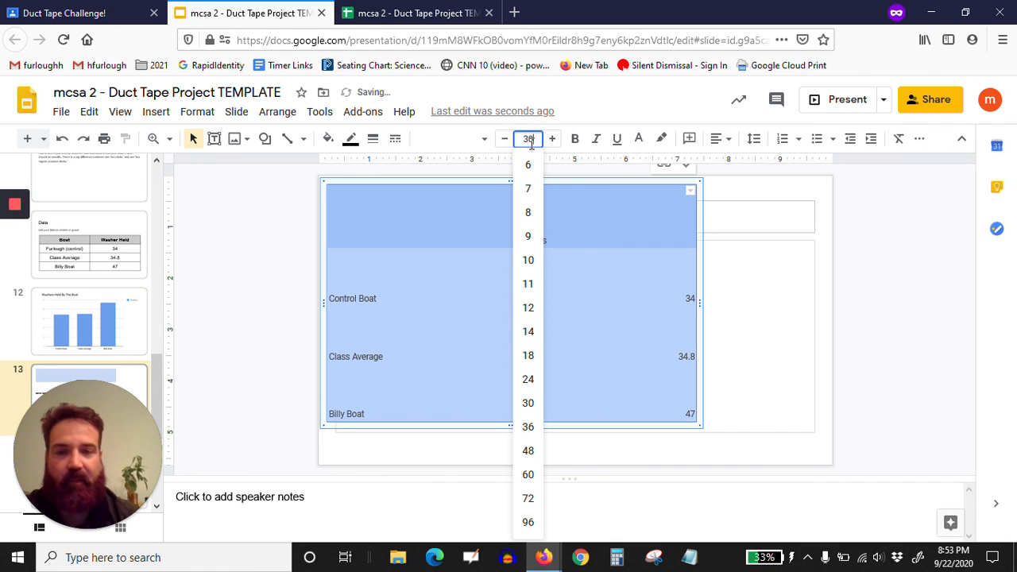
type("6")
key("Return")
left_click(574, 138)
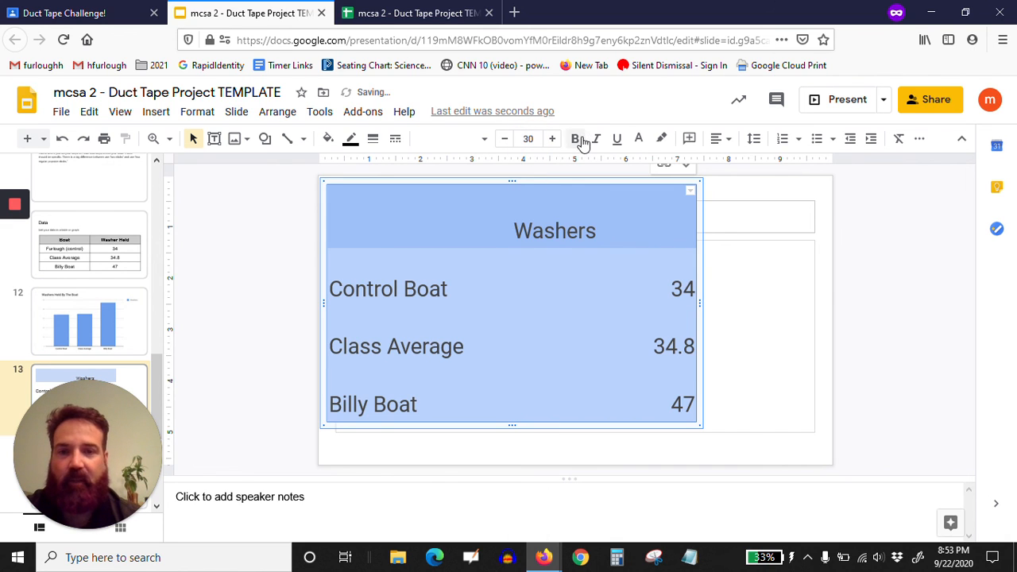
- Give all borders of the linked table a dark red color and a 3px weight
left_click(350, 138)
left_click(454, 208)
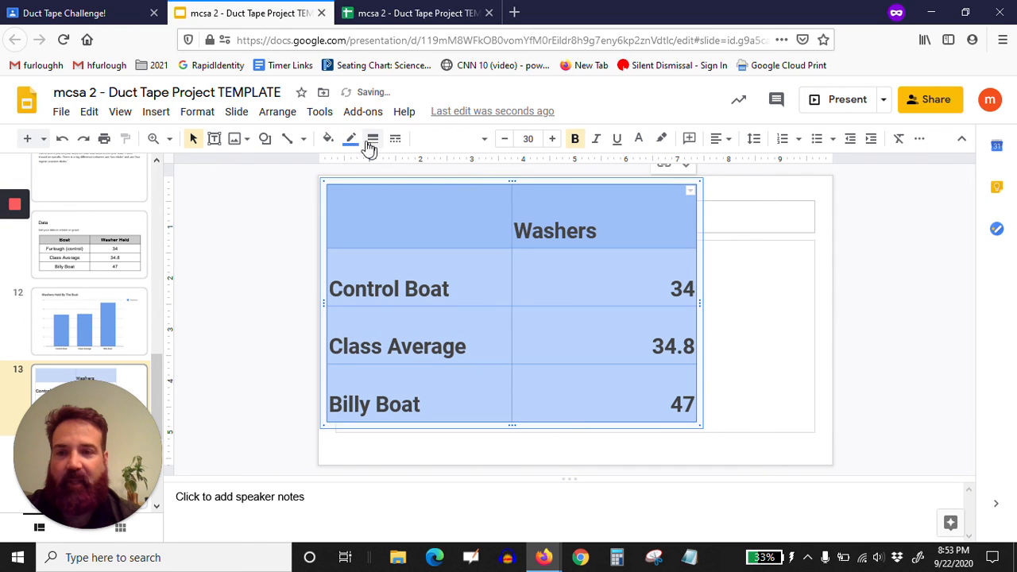
left_click(350, 138)
left_click(356, 208)
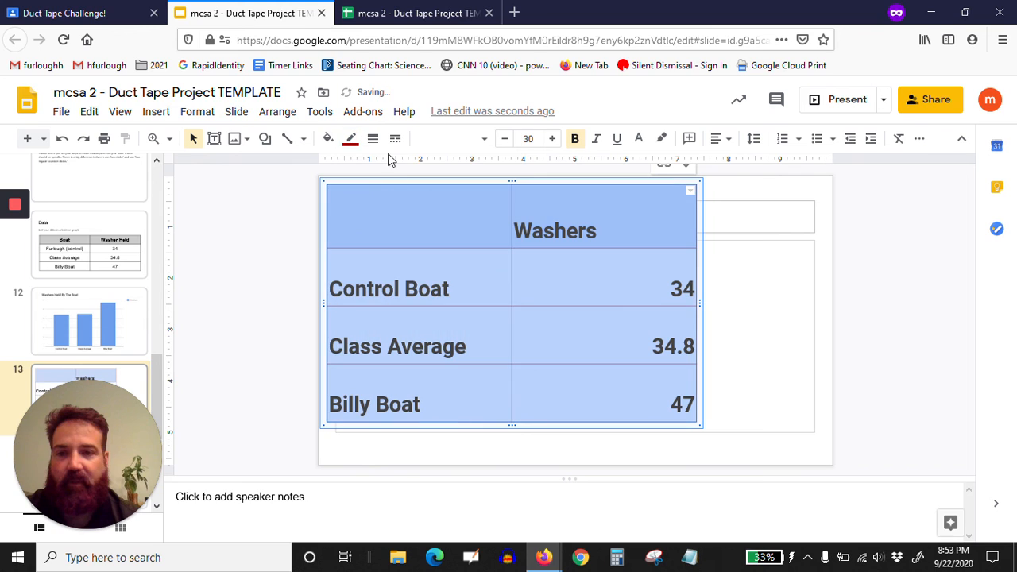
left_click(373, 138)
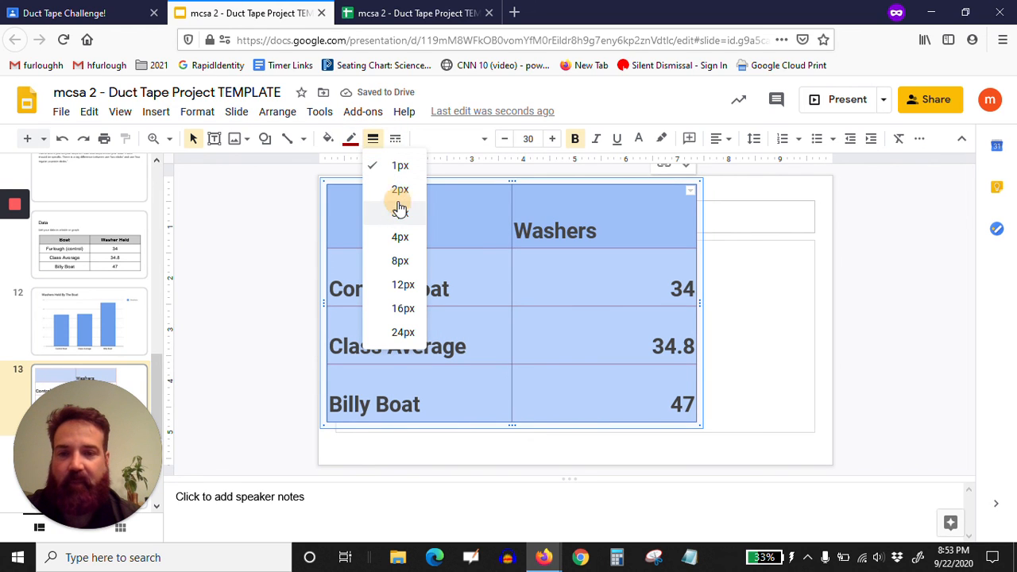
left_click(398, 200)
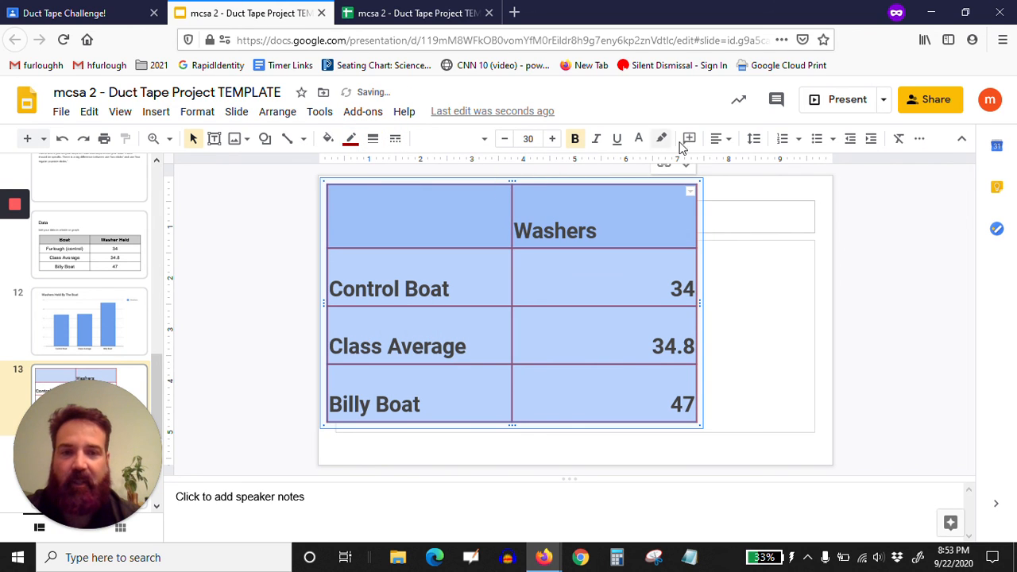
- Center the text of all table cells both horizontally and vertically
left_click(717, 139)
left_click(741, 163)
left_click(717, 138)
left_click(740, 182)
left_click(688, 242)
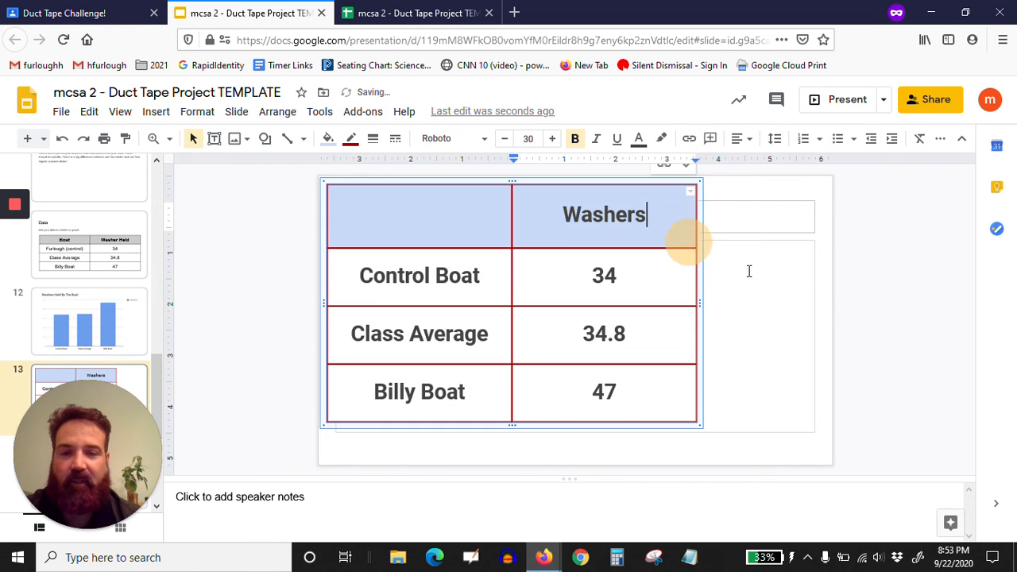
left_click(776, 280)
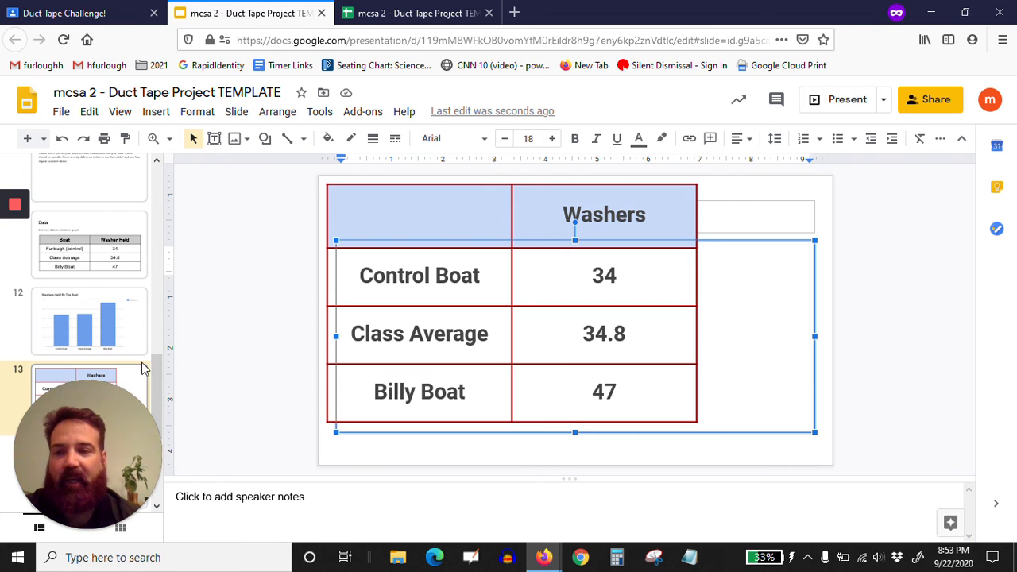
- View slide 12 with the "Washers Held By The Boat" column chart
left_click(16, 310)
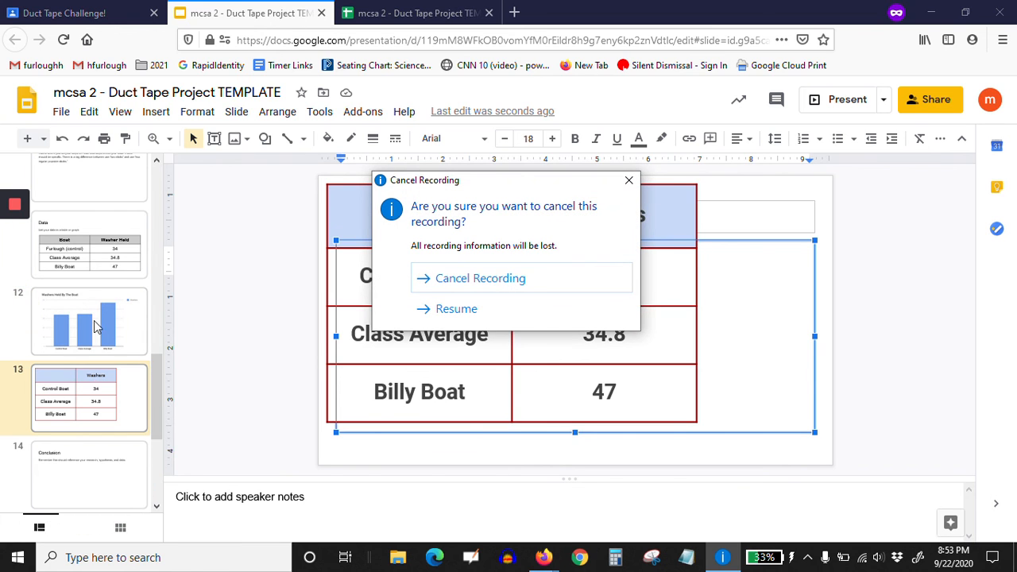
left_click(78, 331)
left_click(628, 182)
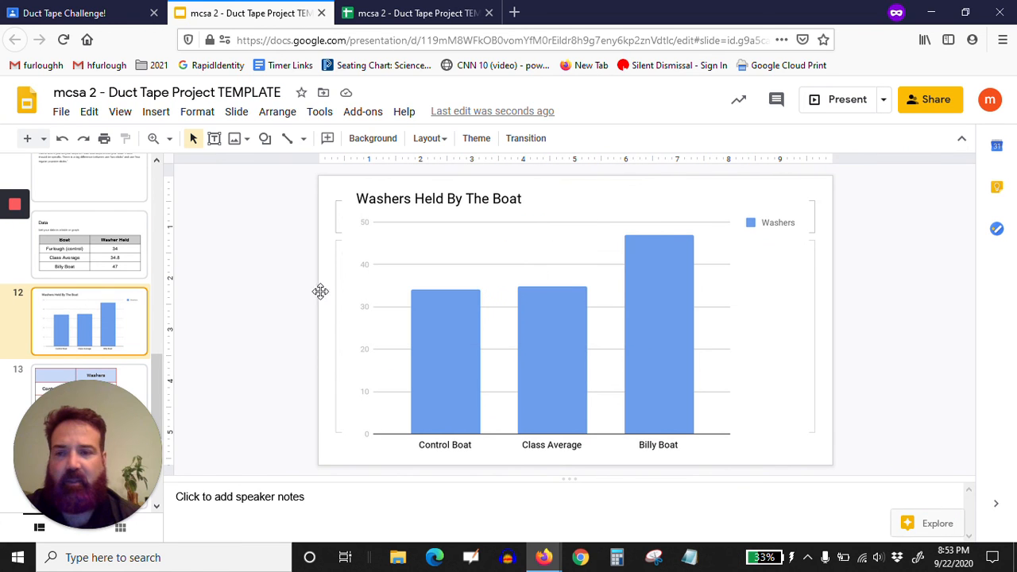